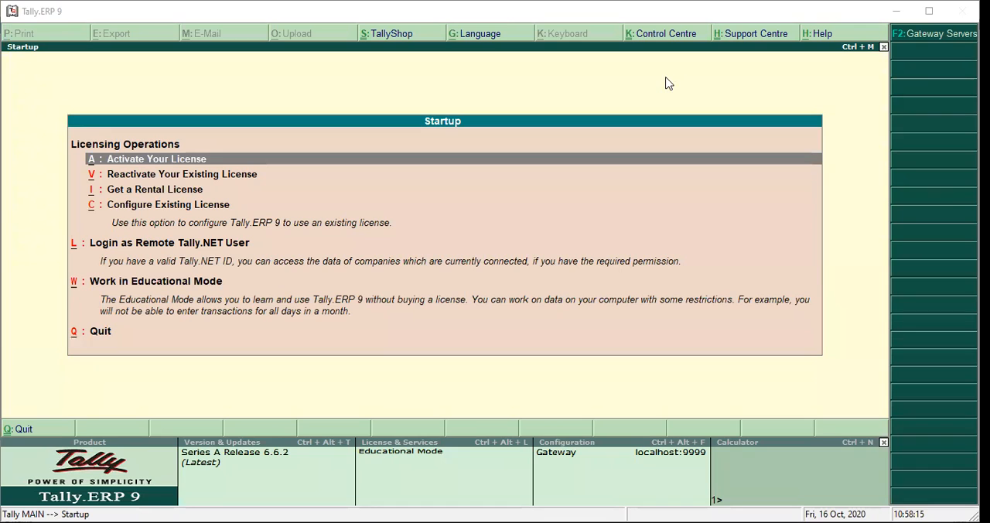
# - Enter Educational Mode and restore the K C Saha & Co backup from F:\URVI\PPT\Online Finalisation of Accounts New\K C Saha & Co to C:\Users\Public\Tally.ERP9\Data
pyautogui.click(200, 283)
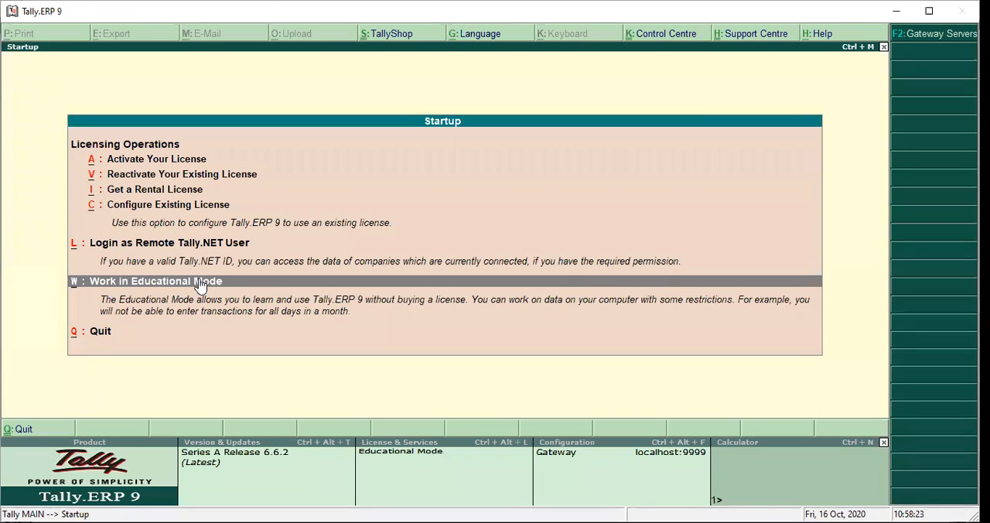
pyautogui.click(200, 283)
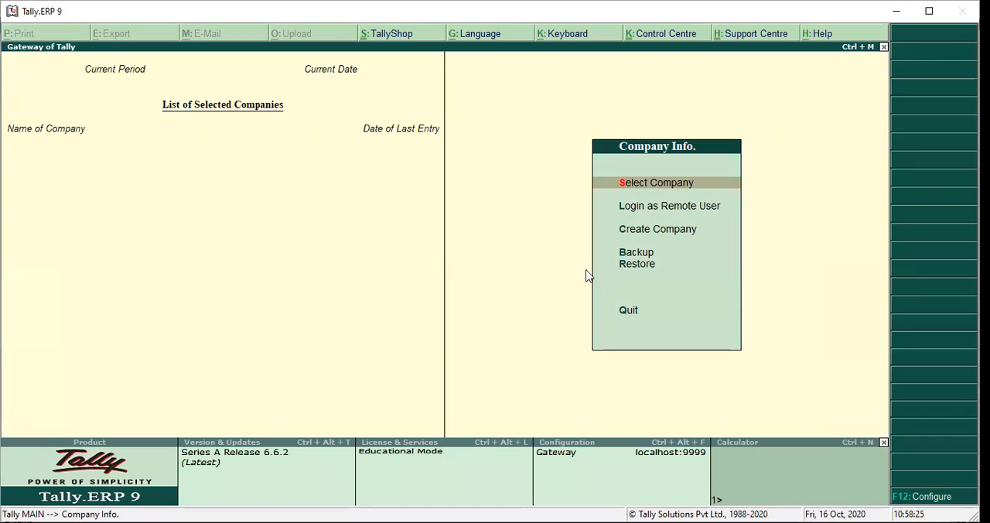
pyautogui.click(630, 272)
pyautogui.click(627, 264)
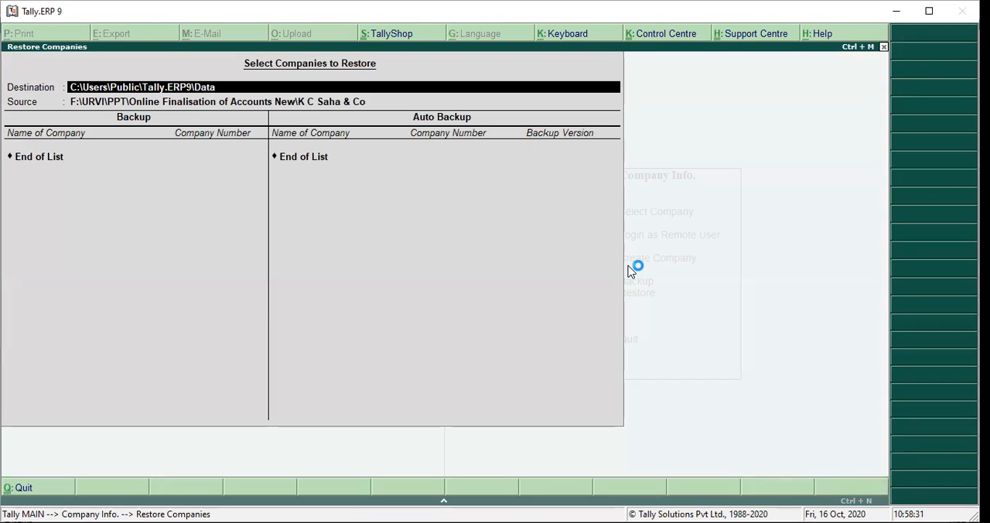
pyautogui.press('Return')
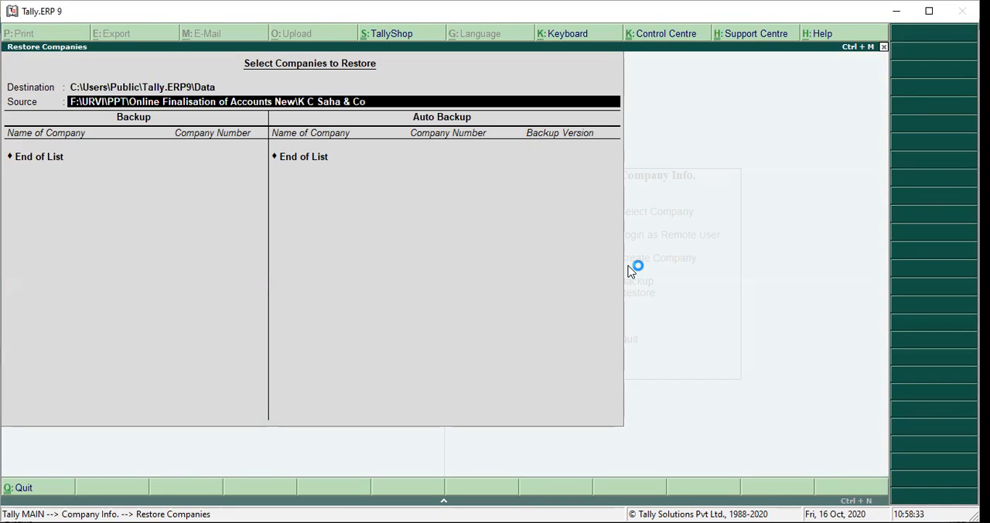
pyautogui.press('Return')
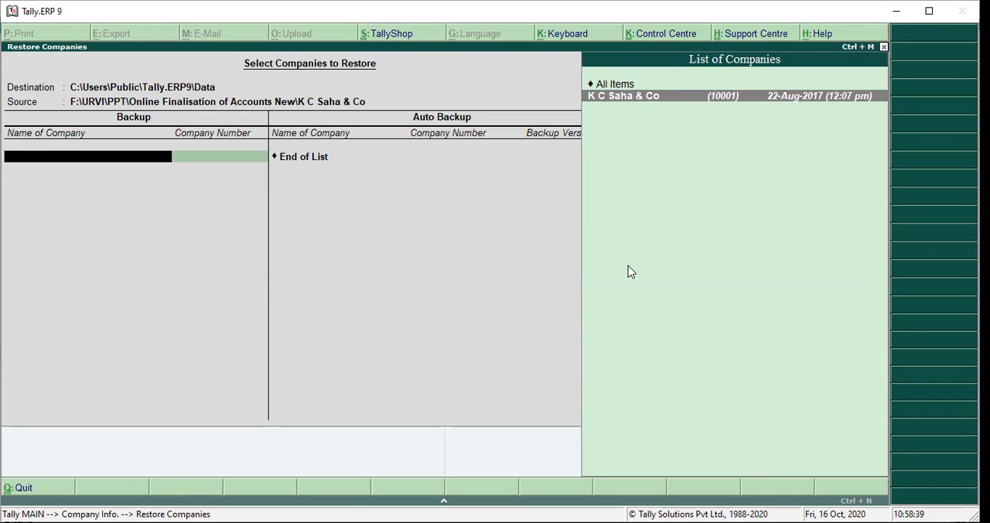
pyautogui.press('Return')
pyautogui.press('Return')
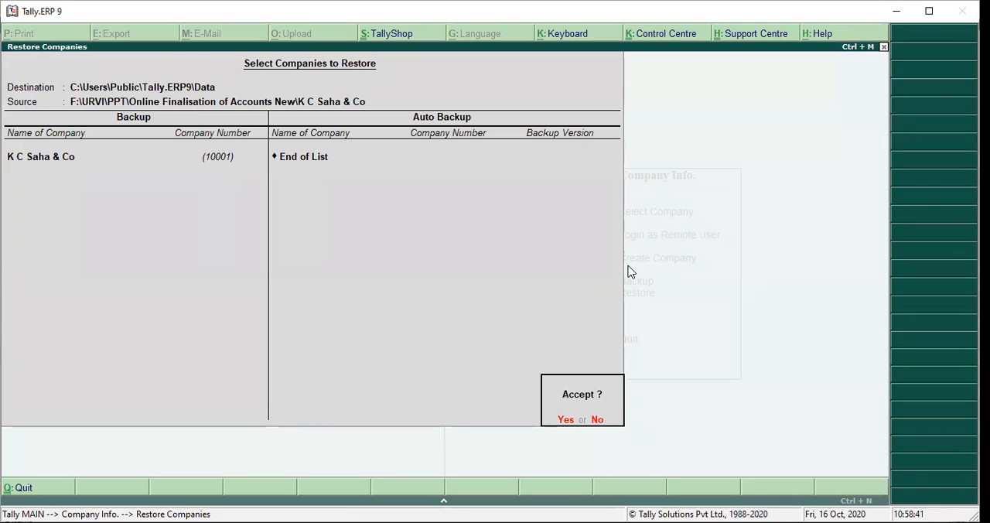
pyautogui.press('Return')
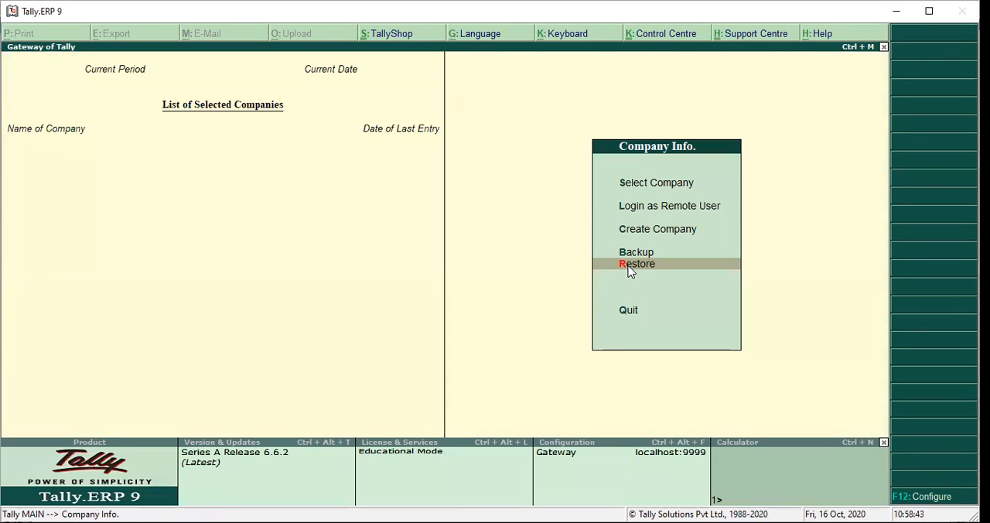
# - Load the restored company K C Saha & Co from the list of companies
pyautogui.press('Up')
pyautogui.press('Up')
pyautogui.press('Up')
pyautogui.press('Up')
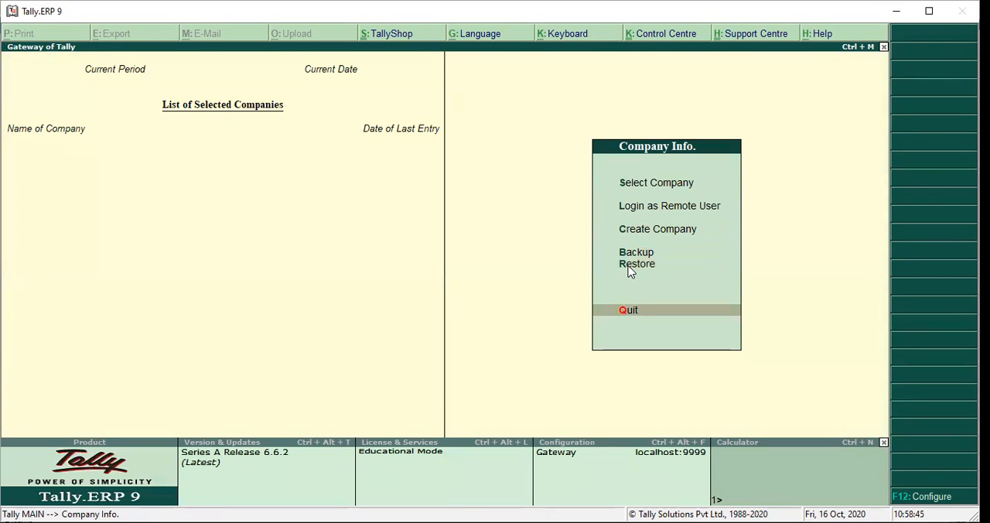
pyautogui.press('Down')
pyautogui.click(628, 264)
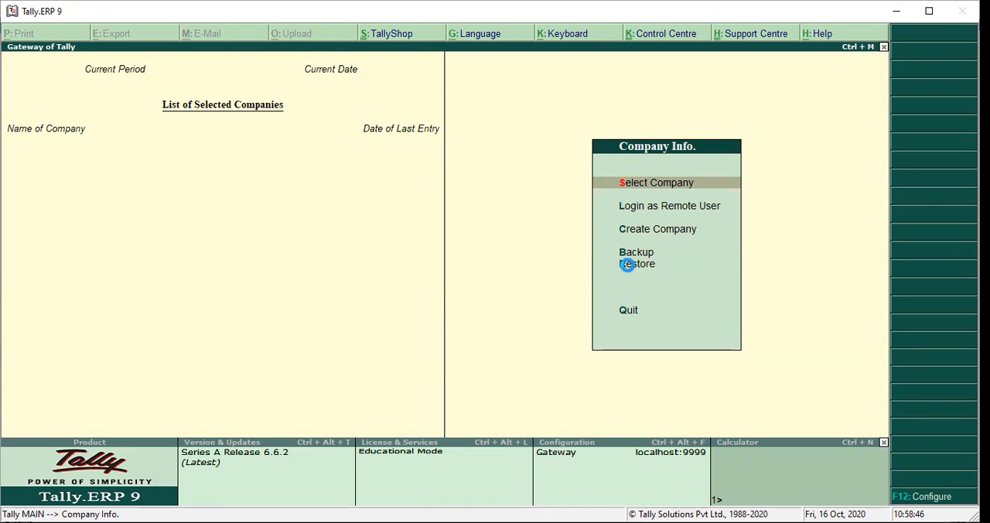
pyautogui.press('Return')
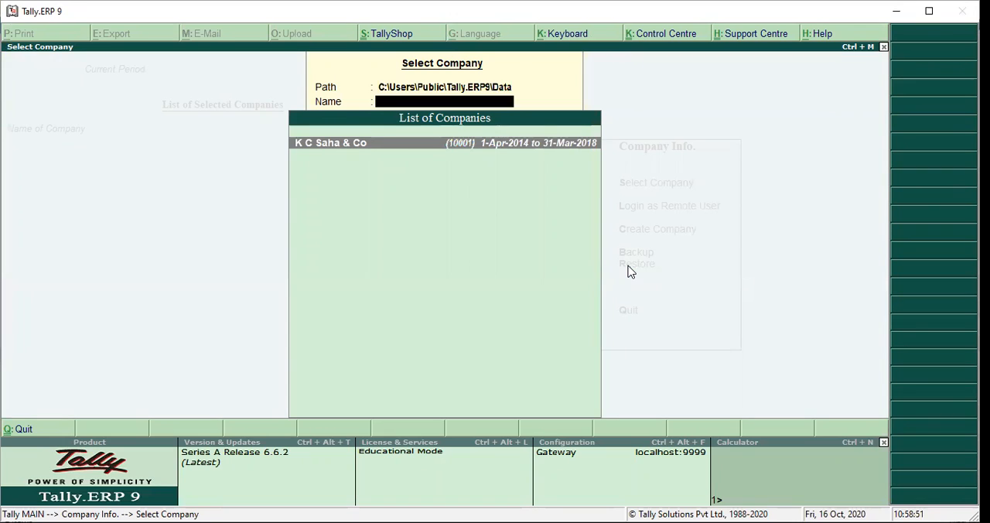
pyautogui.press('Return')
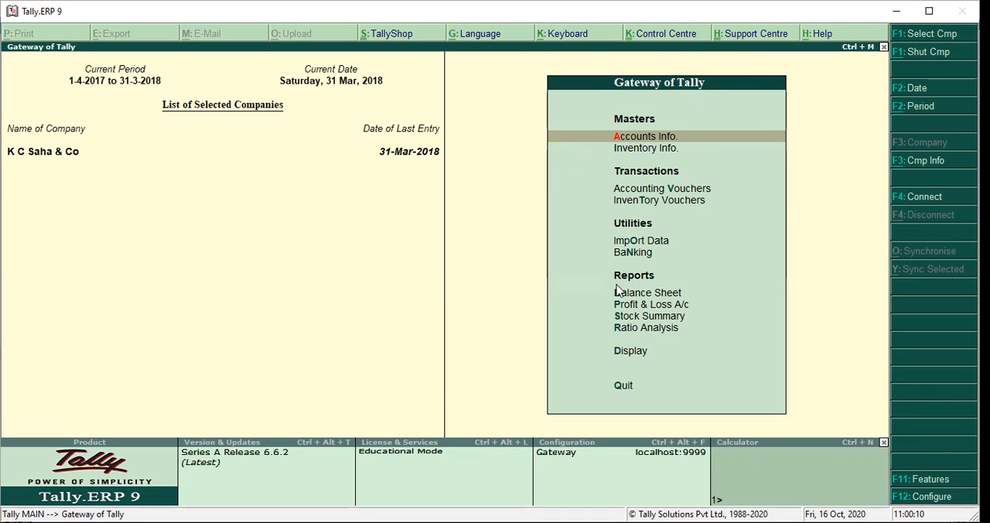
# - Open the Profit & Loss A/c report and expand it to the detailed view
pyautogui.click(644, 307)
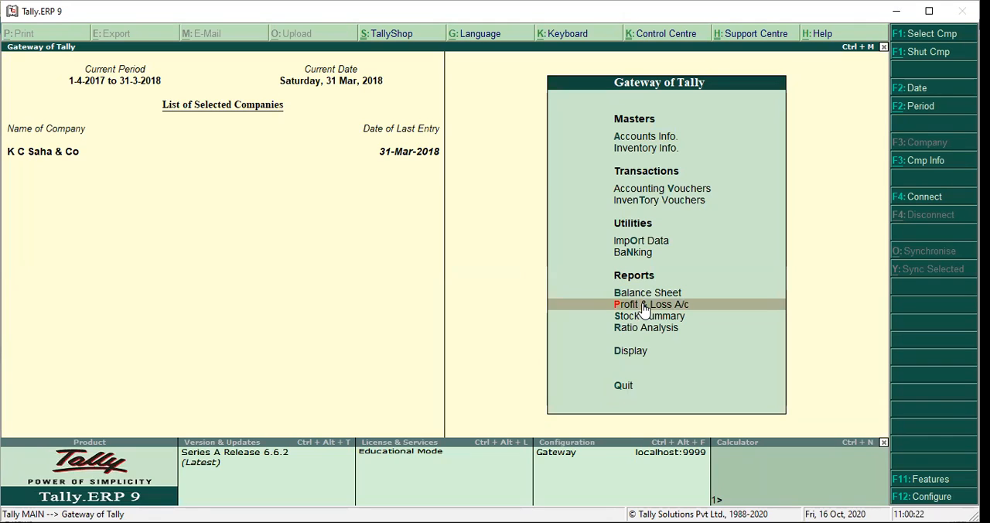
pyautogui.click(645, 308)
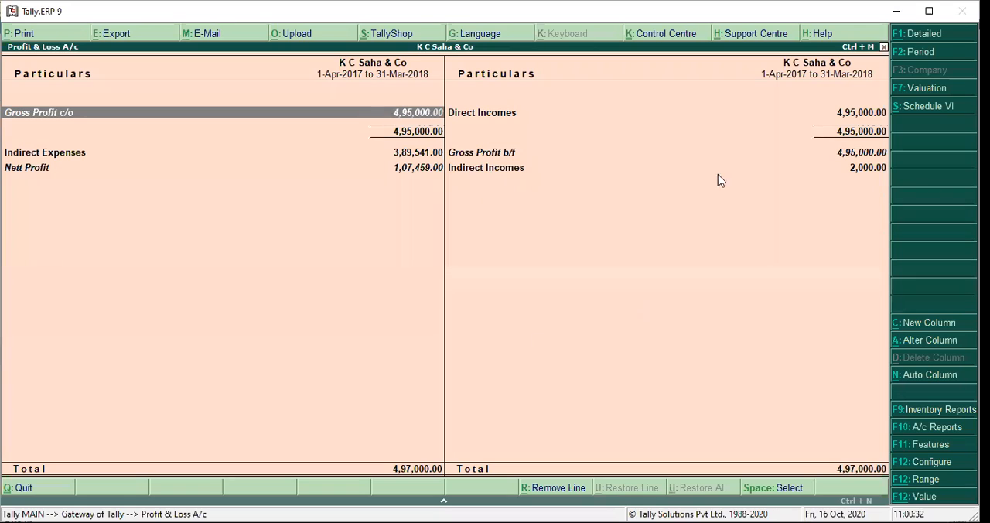
pyautogui.click(913, 35)
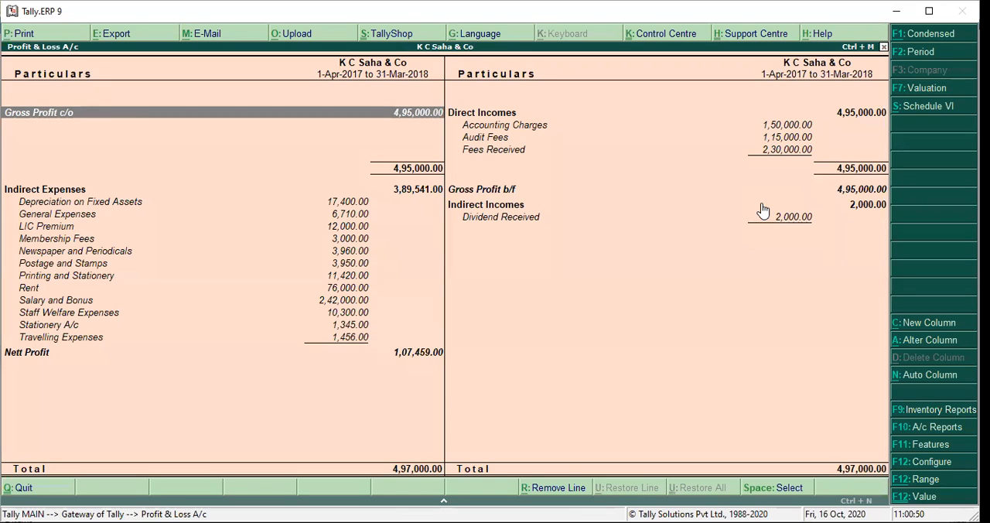
# - Drill down from Accounting Charges through October to its P K P Ltd. journal voucher, examine the entry and narration, and return to the voucher list
pyautogui.click(516, 126)
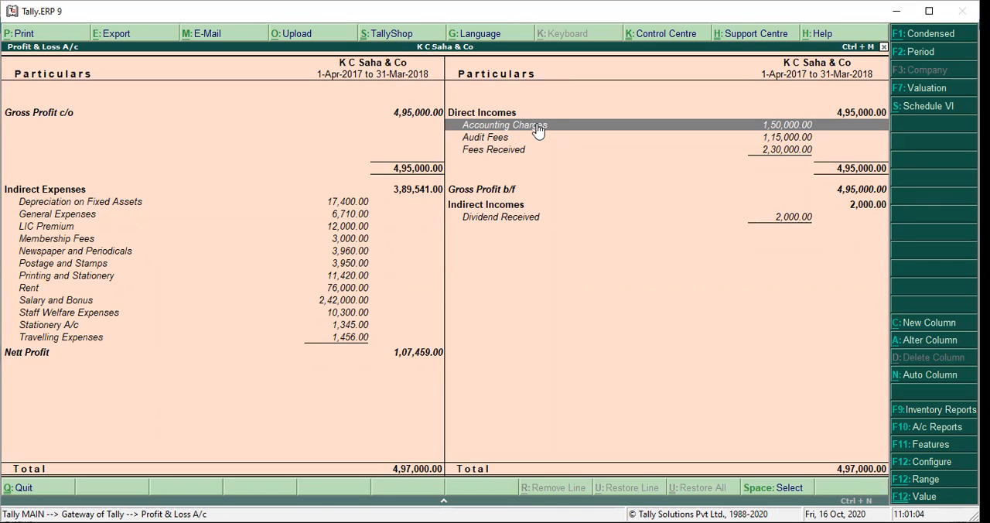
pyautogui.click(539, 130)
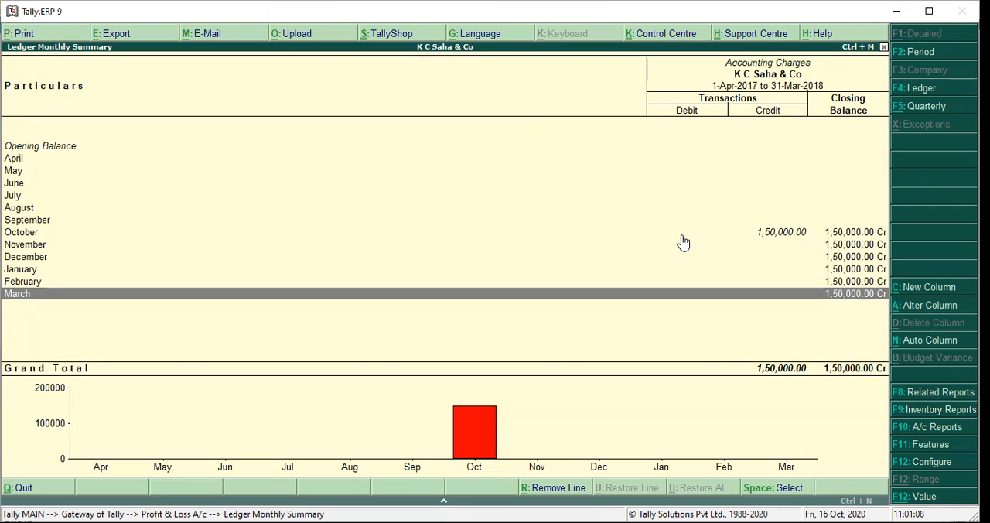
pyautogui.press('Up')
pyautogui.press('Up')
pyautogui.press('Up')
pyautogui.press('Up')
pyautogui.press('Up')
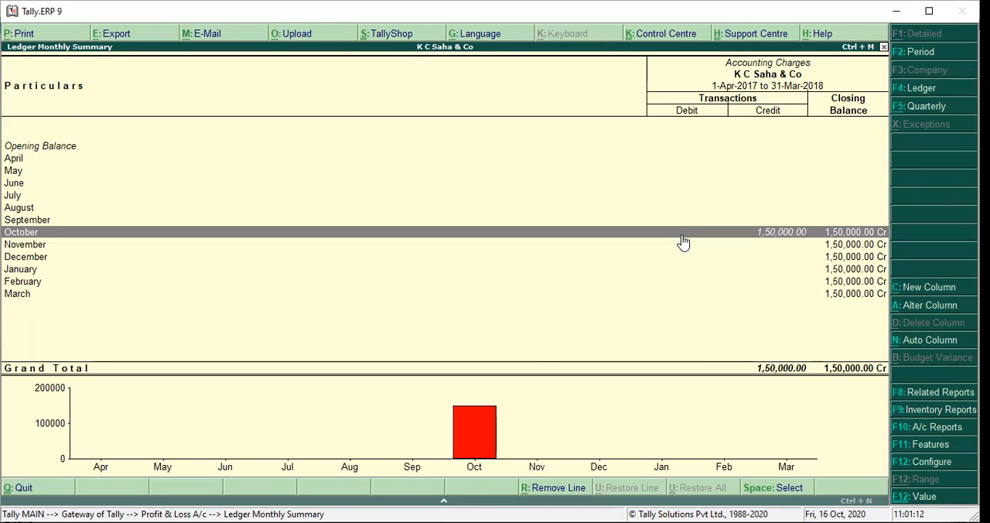
pyautogui.doubleClick(681, 236)
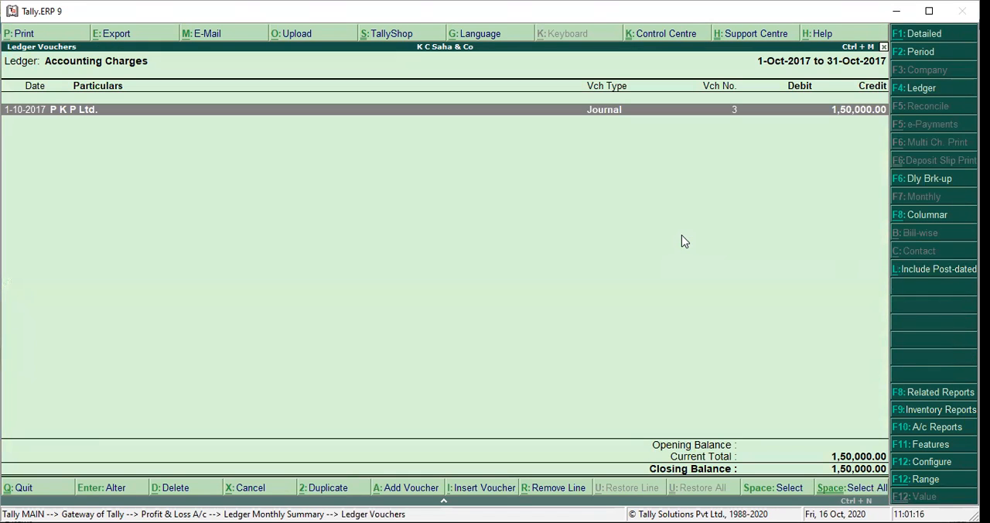
pyautogui.press('Return')
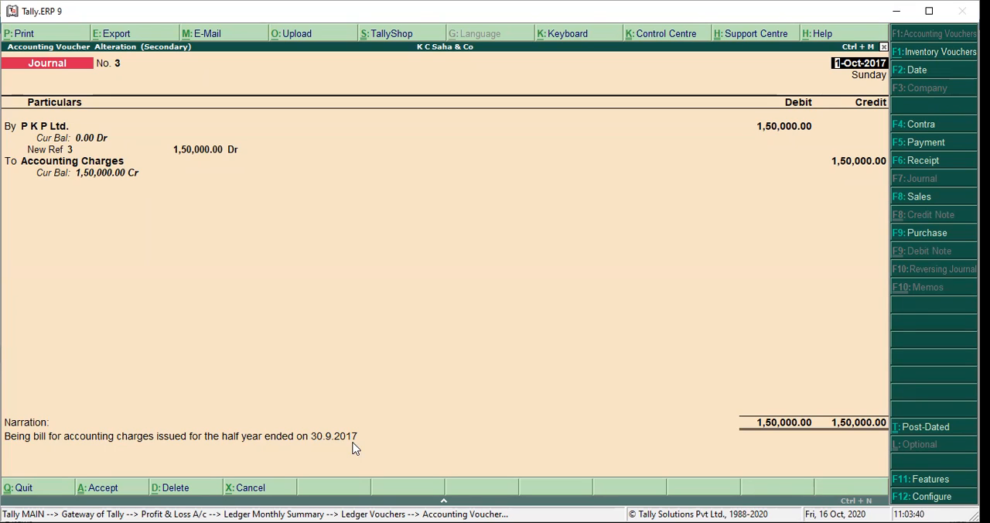
pyautogui.press('Escape')
pyautogui.press('Escape')
pyautogui.press('y')
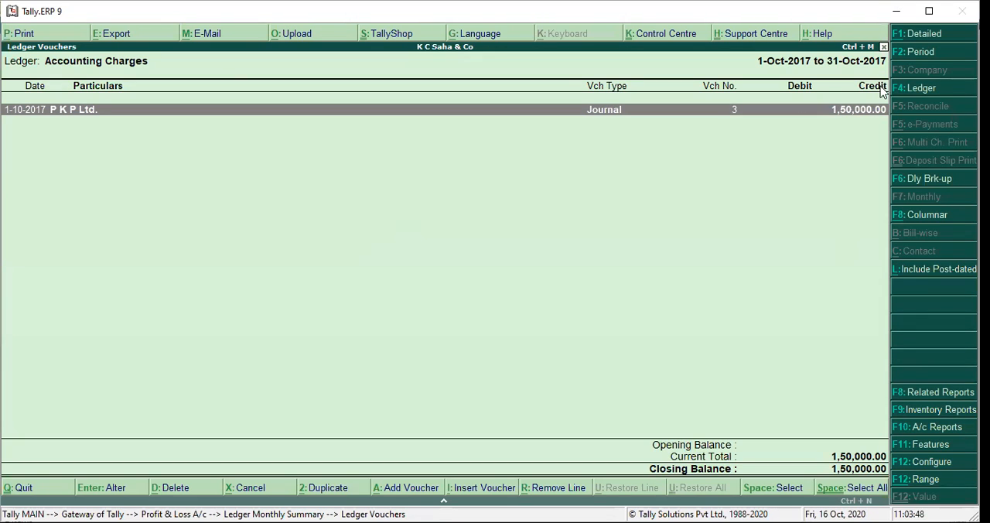
# - Switch the ledger vouchers report to the P K P Ltd. ledger and examine its October journal and receipt entries
pyautogui.click(925, 89)
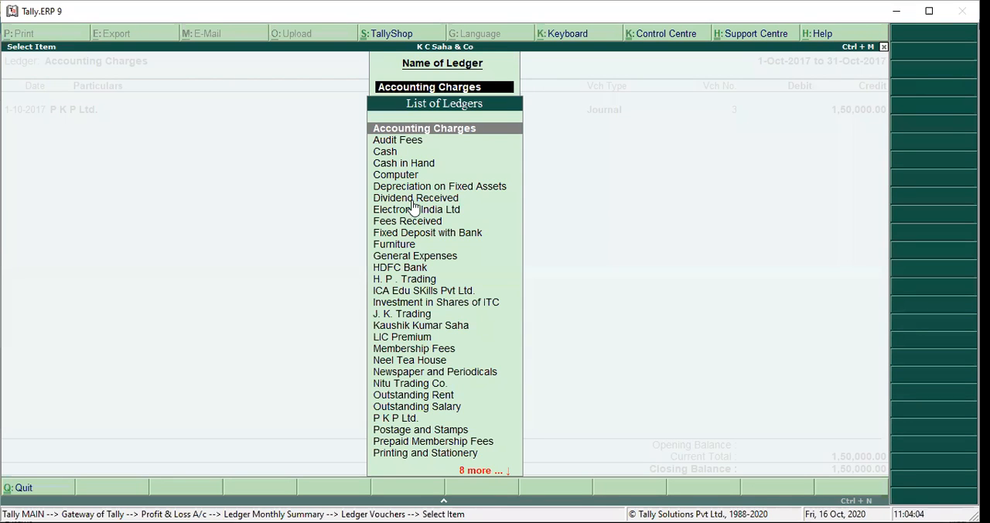
pyautogui.write('P')
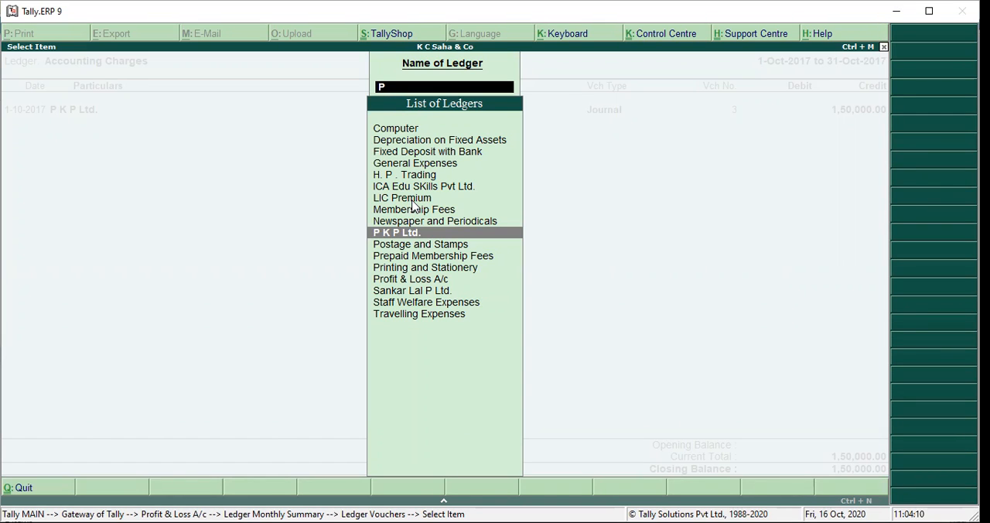
pyautogui.click(411, 199)
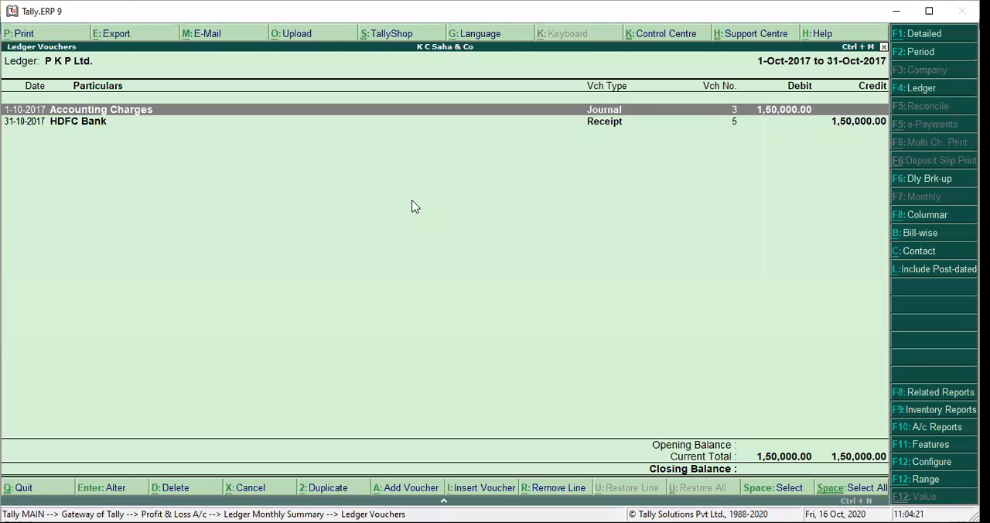
pyautogui.press('Down')
pyautogui.press('Up')
pyautogui.press('Down')
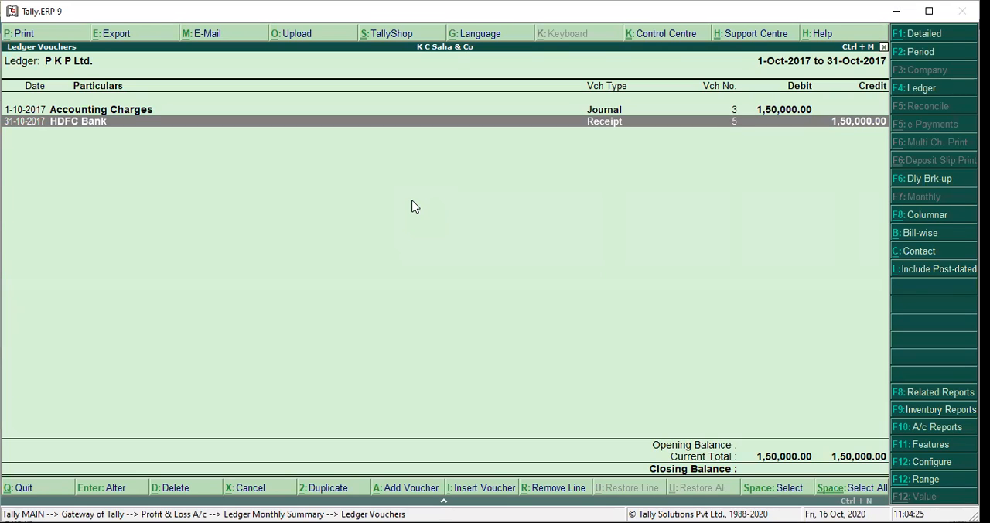
pyautogui.press('Up')
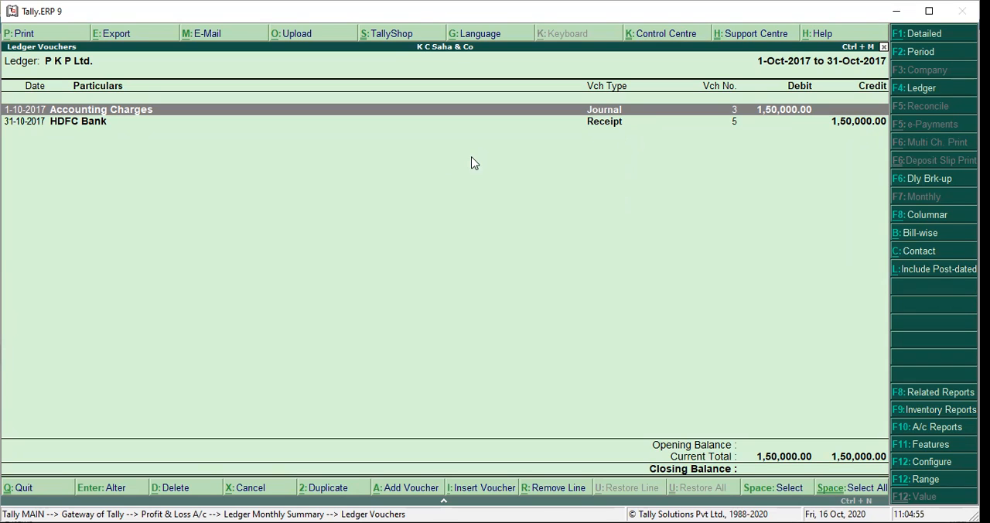
# - Open the HDFC Bank receipt voucher in the P K P Ltd. ledger, examine its details, and leave it without changes
pyautogui.click(219, 126)
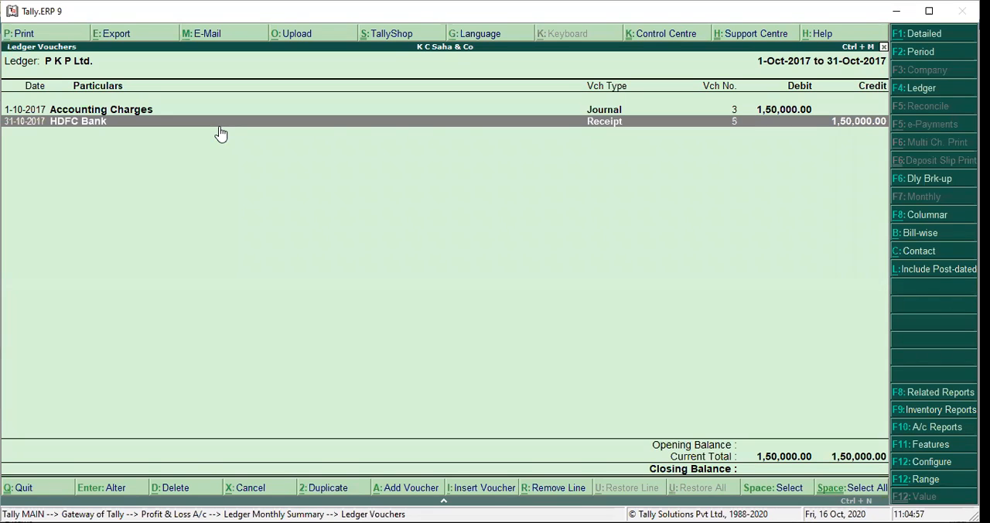
pyautogui.click(636, 120)
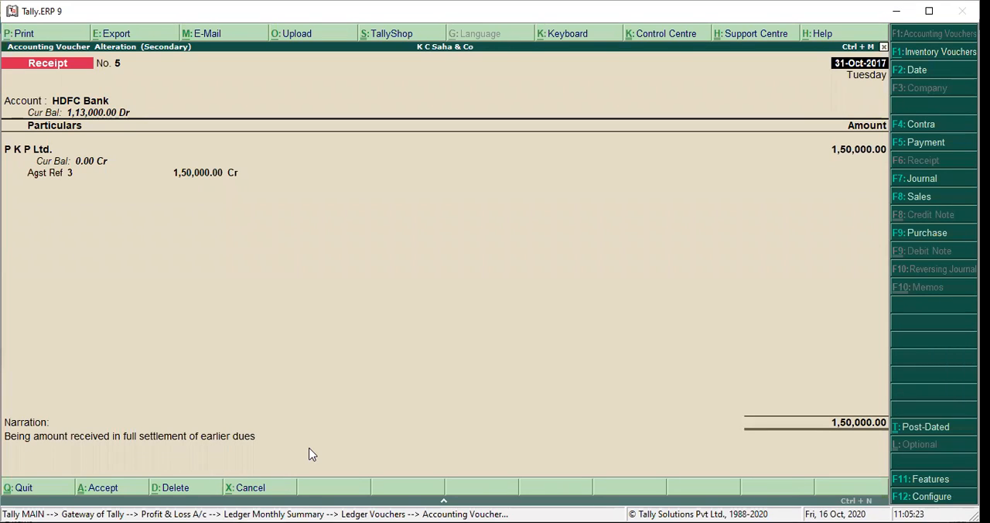
pyautogui.press('Escape')
pyautogui.press('Escape')
pyautogui.press('Return')
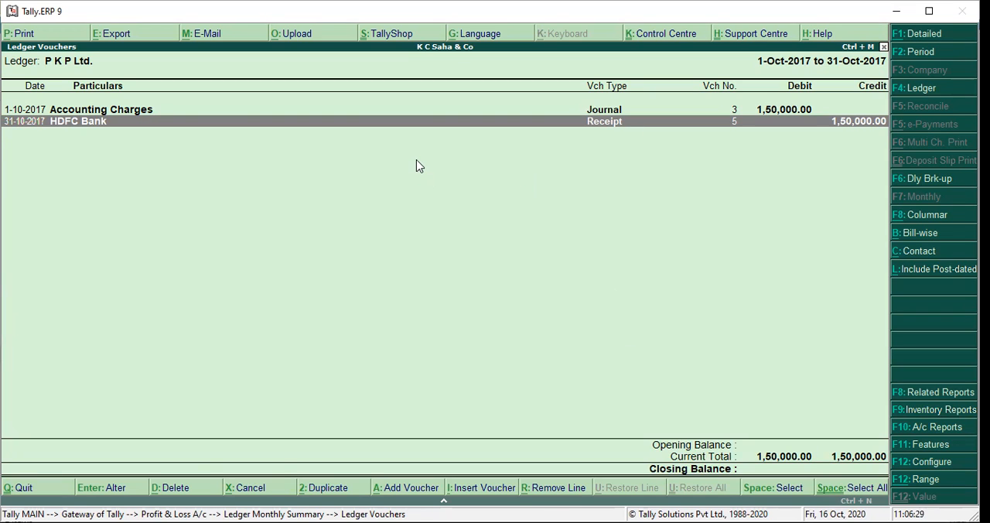
pyautogui.press('Up')
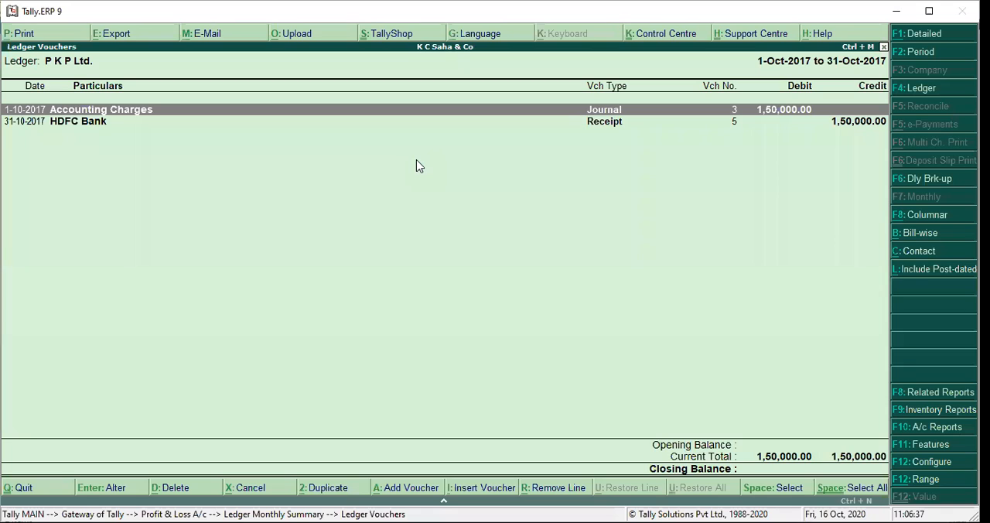
pyautogui.hotkey('alt', '2')
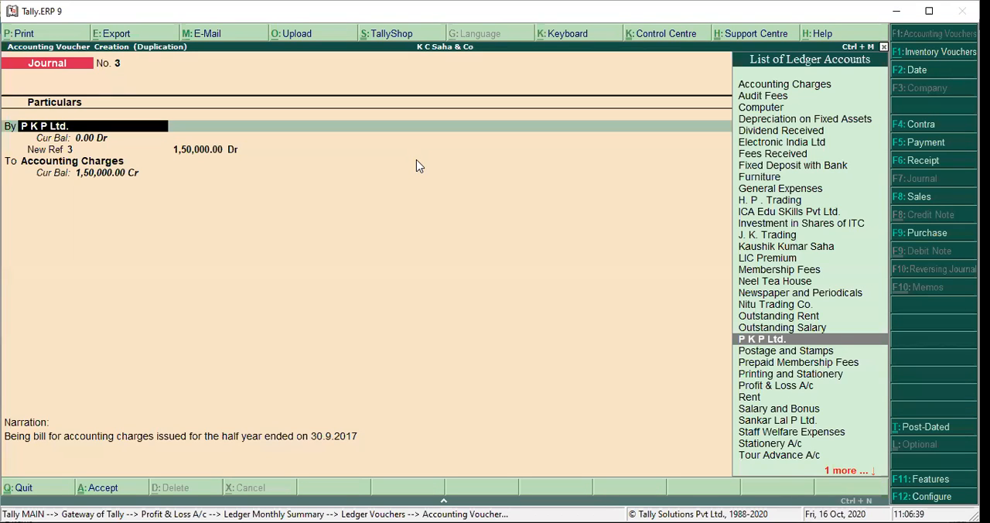
pyautogui.press('Escape')
pyautogui.press('y')
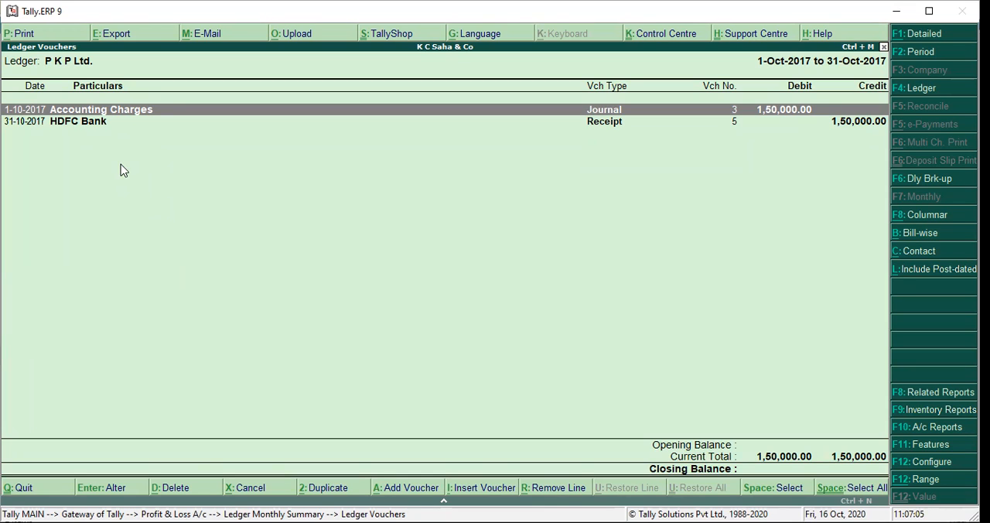
# - Duplicate the Accounting Charges journal voucher of P K P Ltd. and set the copy's voucher date to 31-3-2018
pyautogui.press('Down')
pyautogui.press('Up')
pyautogui.press('Down')
pyautogui.press('Up')
pyautogui.hotkey('alt', '2')
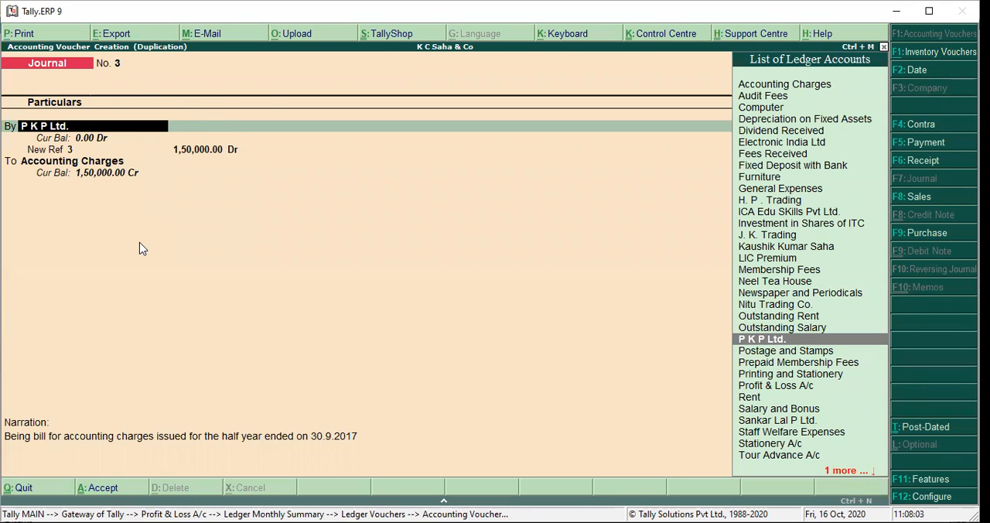
pyautogui.press('Return')
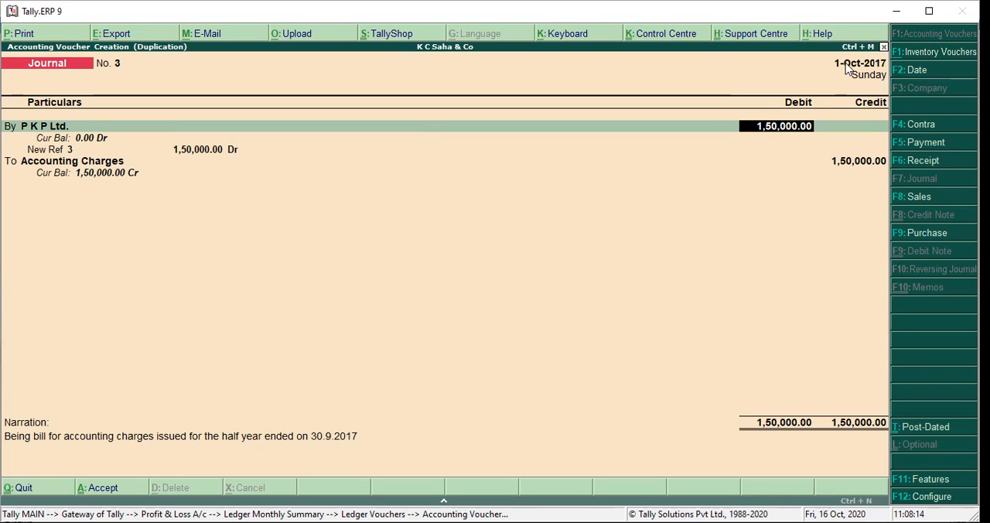
pyautogui.click(919, 71)
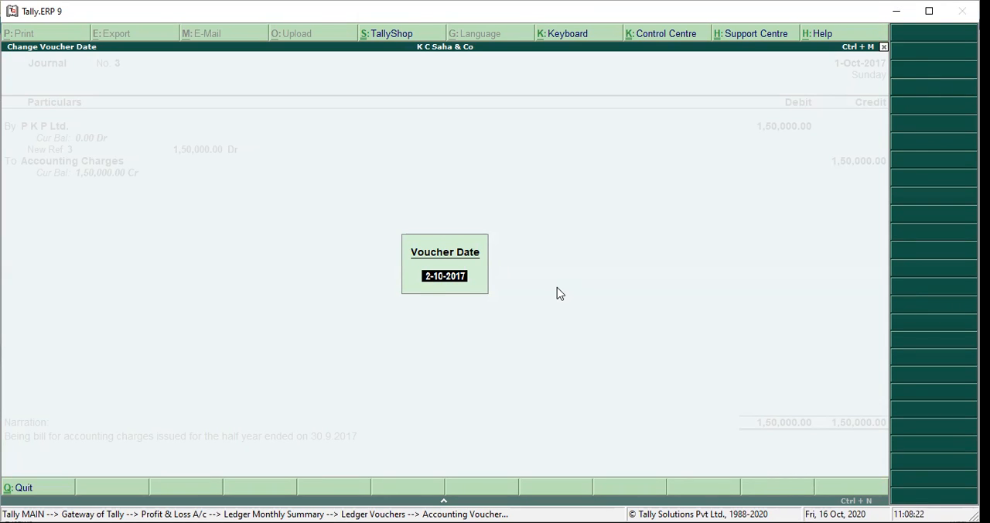
pyautogui.write('31-3-2018')
pyautogui.press('Return')
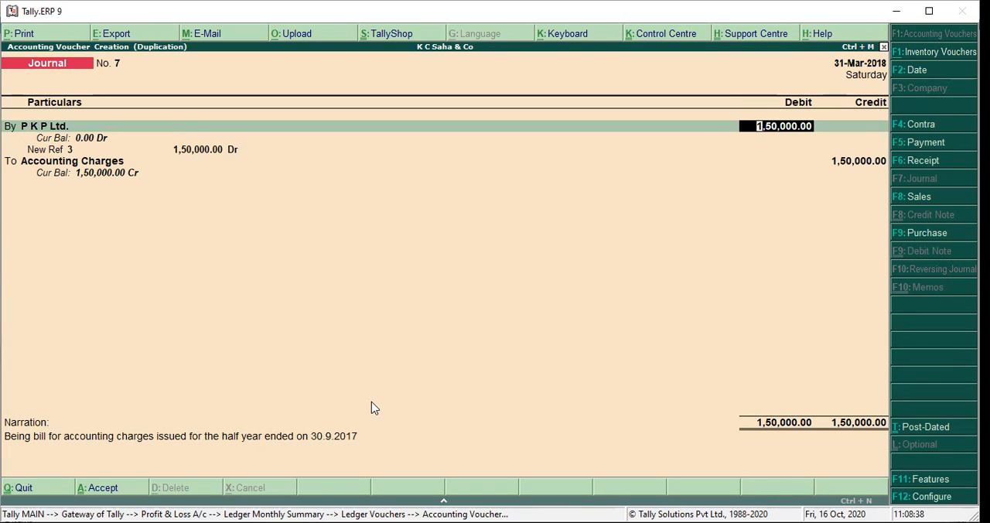
# - Keep the duplicated journal's ledgers, bill reference and 1,50,000.00 amounts, and trim its narration back to "Being bill for accounting charges issued for the"
pyautogui.press('Return')
pyautogui.press('Return')
pyautogui.press('Return')
pyautogui.press('Return')
pyautogui.press('Return')
pyautogui.press('Return')
pyautogui.press('Return')
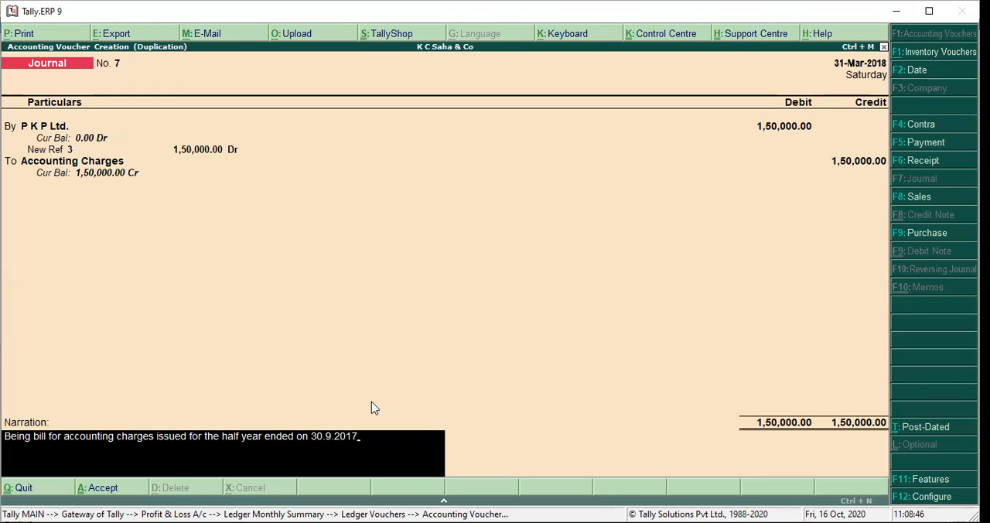
pyautogui.press('BackSpace')
pyautogui.press('BackSpace')
pyautogui.press('BackSpace')
pyautogui.press('BackSpace')
pyautogui.press('BackSpace')
pyautogui.press('BackSpace')
pyautogui.press('BackSpace')
pyautogui.press('BackSpace')
pyautogui.press('BackSpace')
pyautogui.press('BackSpace')
pyautogui.press('BackSpace')
pyautogui.press('BackSpace')
pyautogui.press('BackSpace')
pyautogui.press('BackSpace')
pyautogui.press('BackSpace')
pyautogui.press('BackSpace')
pyautogui.press('BackSpace')
pyautogui.press('BackSpace')
pyautogui.press('BackSpace')
pyautogui.press('BackSpace')
pyautogui.press('BackSpace')
pyautogui.press('BackSpace')
pyautogui.press('BackSpace')
pyautogui.press('BackSpace')
pyautogui.press('BackSpace')
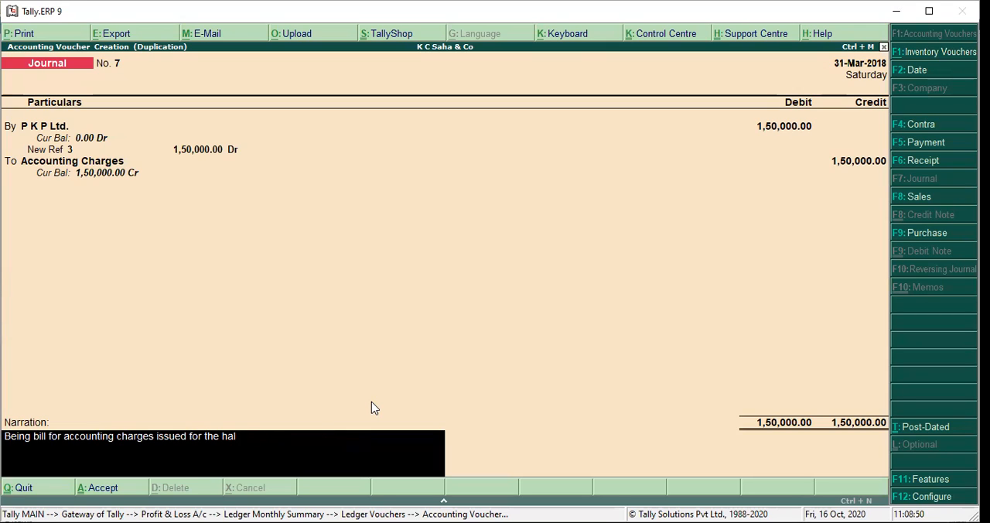
# - Complete the narration with "next hald year i.e from 1-10-2017 to 31-3-2018" and save the journal voucher
pyautogui.write('next hald year i.e')
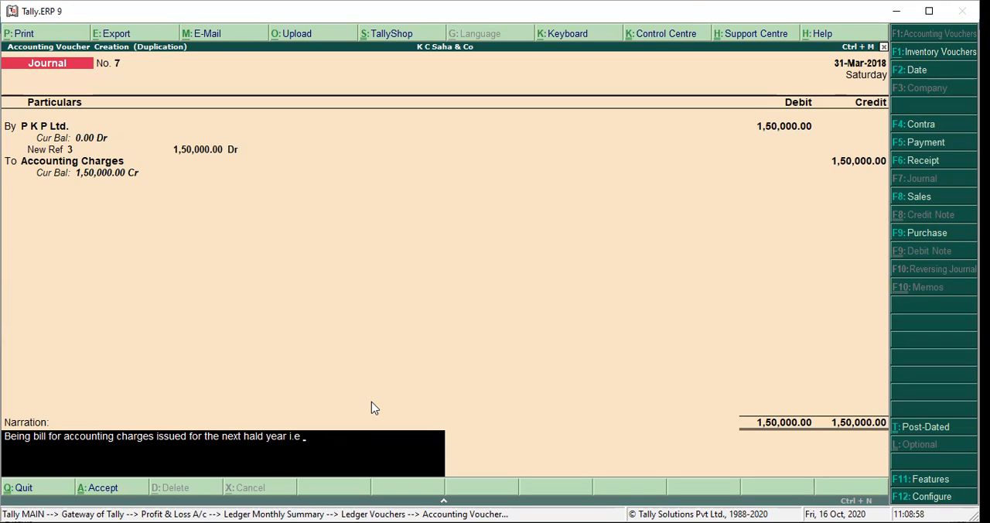
pyautogui.write(' from 1-10-2017 to 31-3-2018')
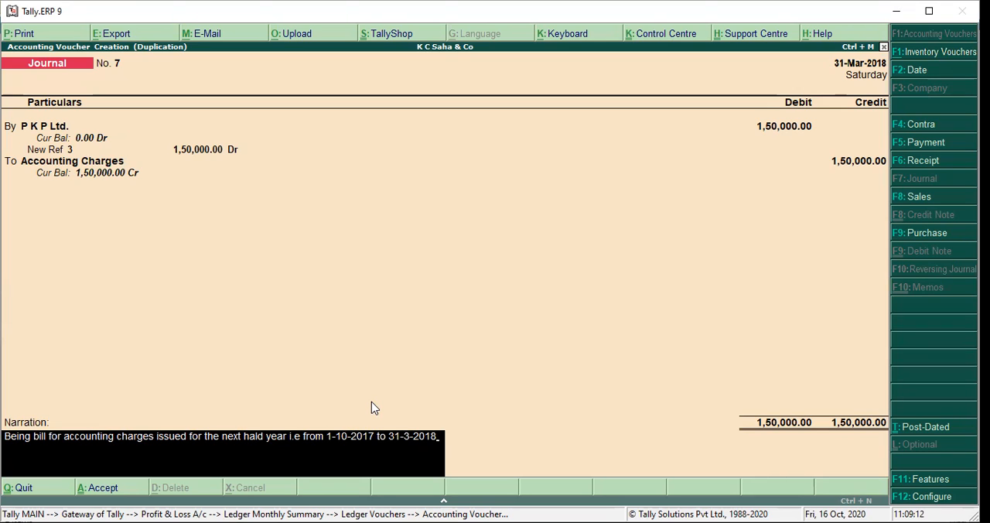
pyautogui.press('Return')
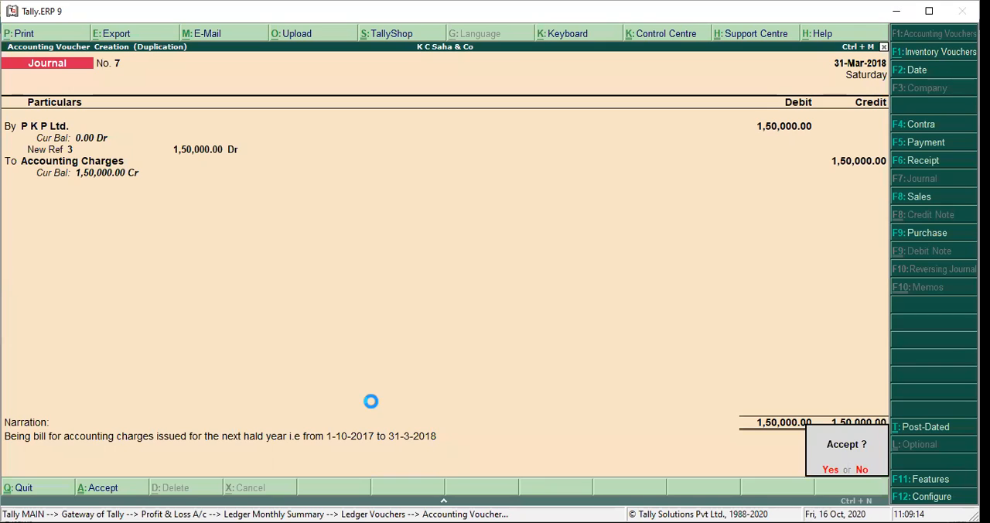
pyautogui.press('Return')
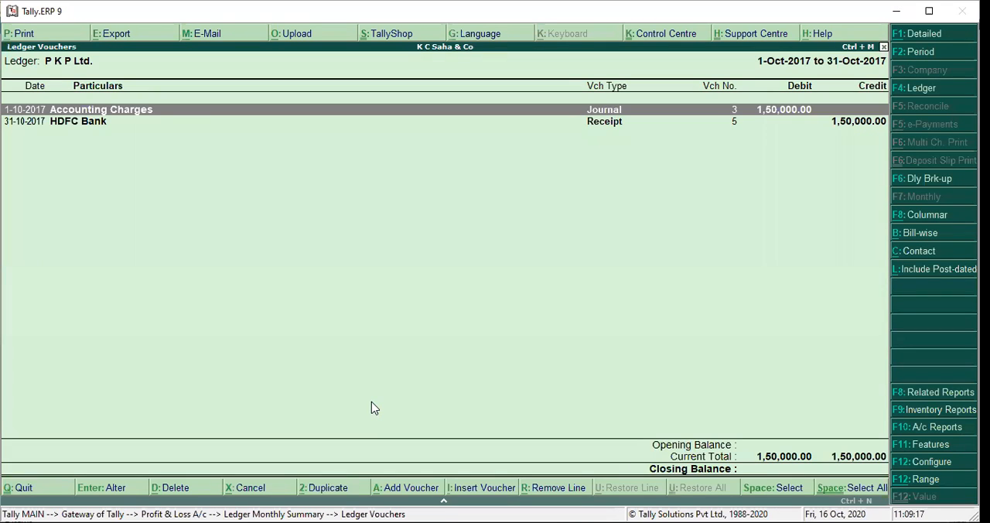
# - Return to the Profit & Loss account and open the monthly summary of Accounting Charges
pyautogui.press('Escape')
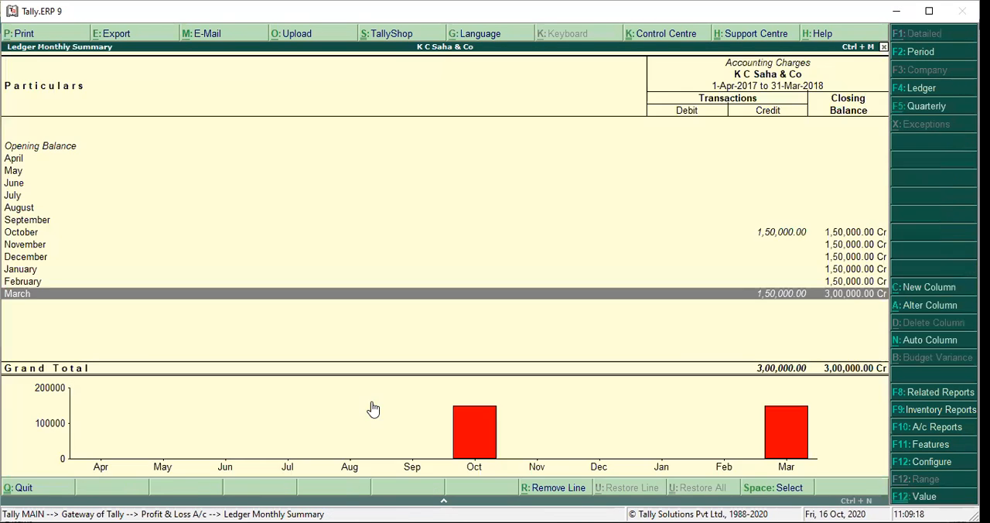
pyautogui.press('Escape')
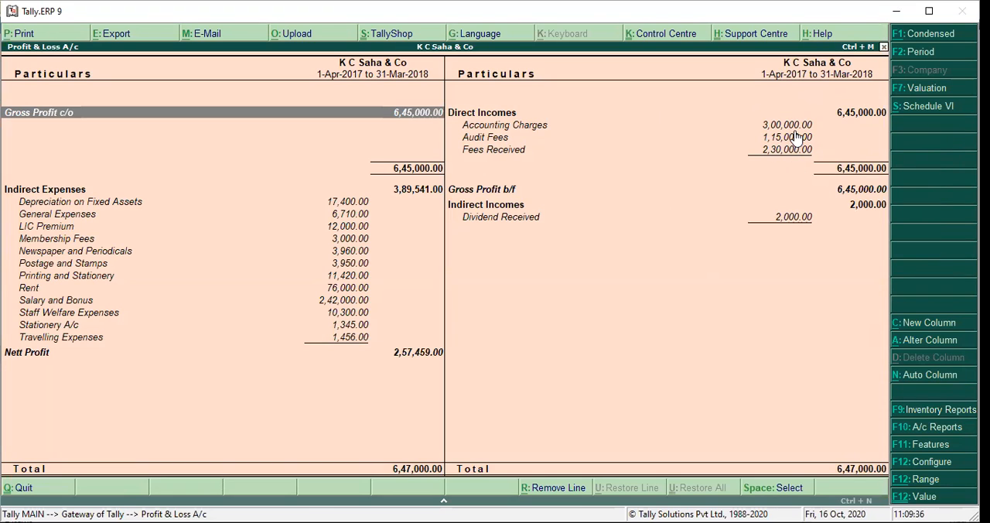
pyautogui.press('Down')
pyautogui.press('Right')
pyautogui.press('Up')
pyautogui.press('Up')
pyautogui.press('Up')
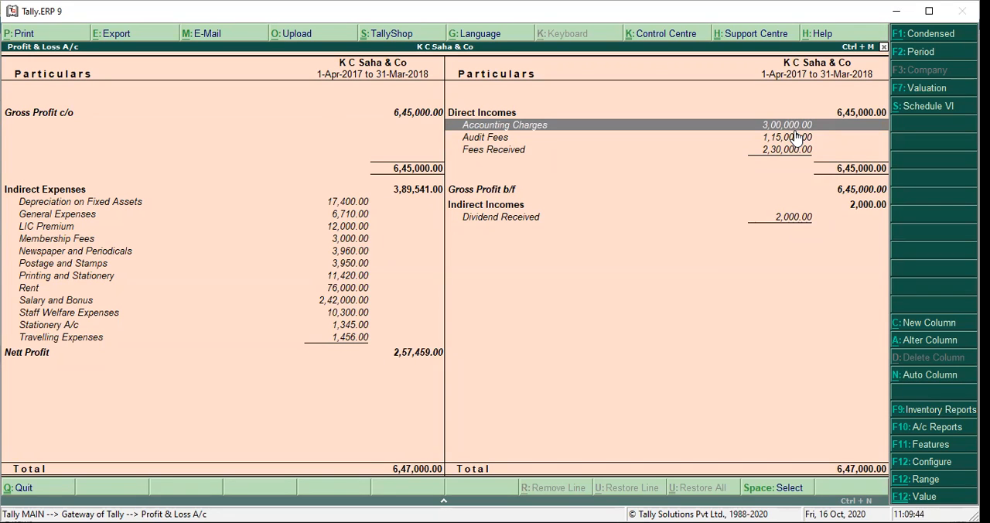
pyautogui.press('Return')
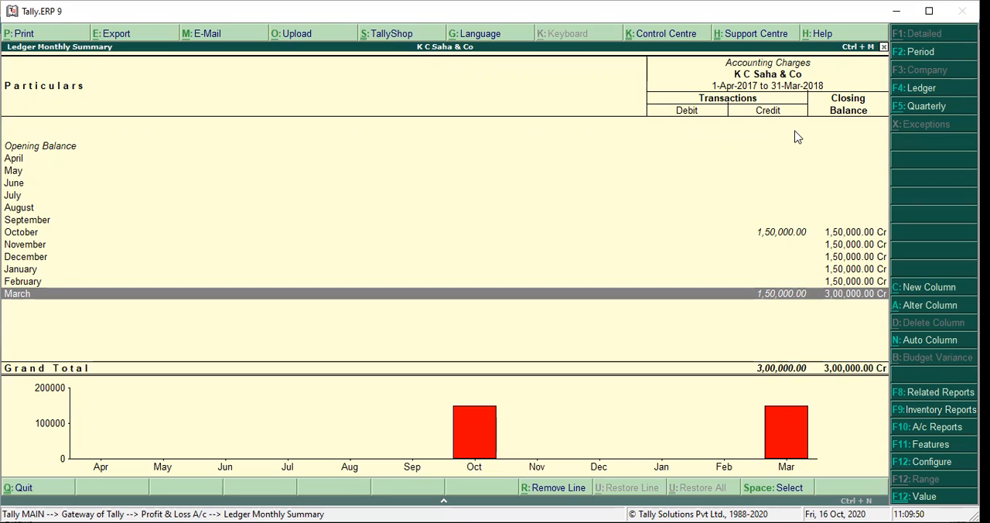
# - Examine the October and March entries in the Accounting Charges summary and go back to the Profit & Loss account
pyautogui.press('Up')
pyautogui.press('Up')
pyautogui.press('Up')
pyautogui.press('Up')
pyautogui.press('Up')
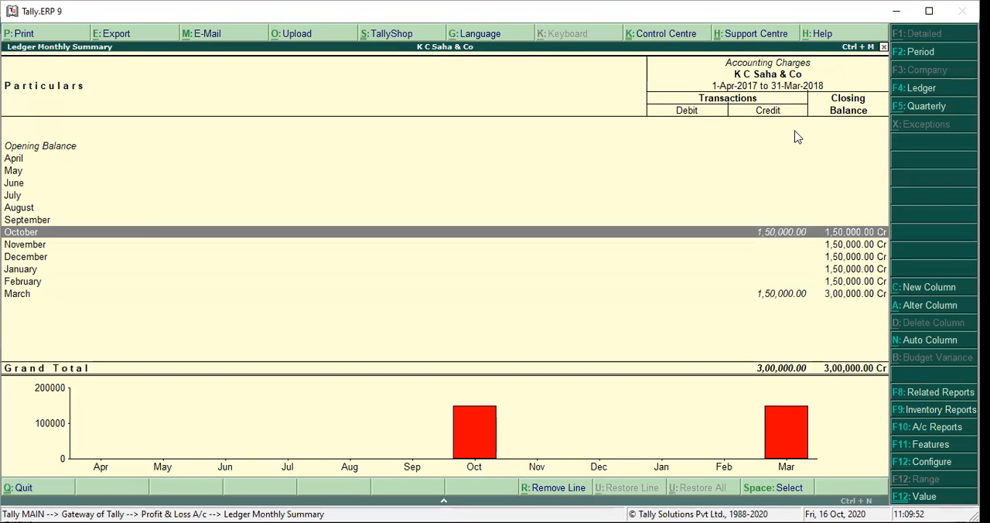
pyautogui.press('Down')
pyautogui.press('Down')
pyautogui.press('Down')
pyautogui.press('Down')
pyautogui.press('Down')
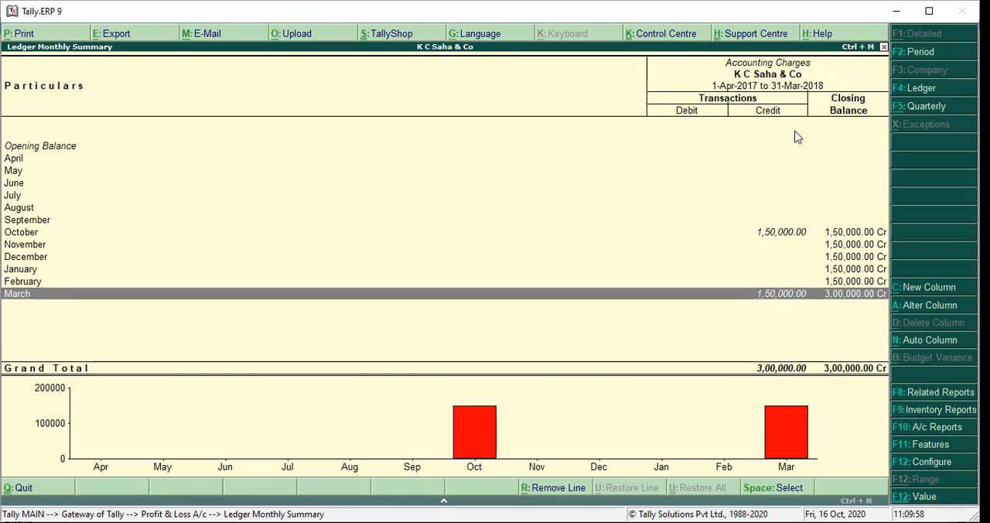
pyautogui.press('Escape')
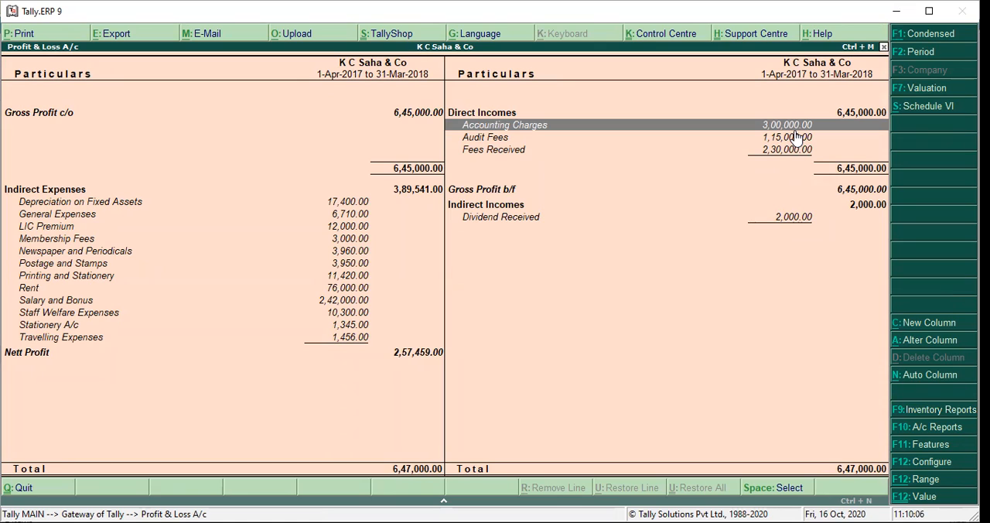
# - Open the Audit Fees monthly summary, look over its months, and drill down into the November voucher list
pyautogui.click(797, 137)
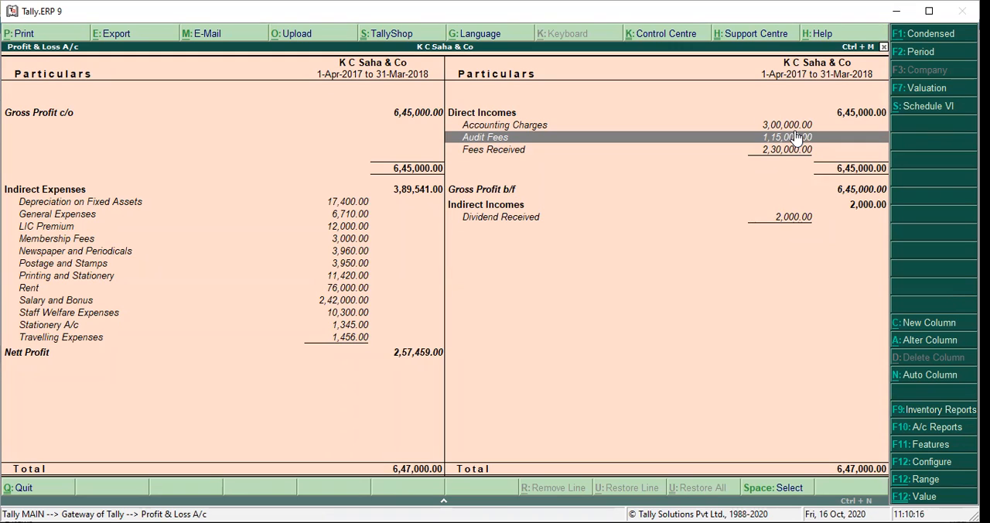
pyautogui.doubleClick(797, 137)
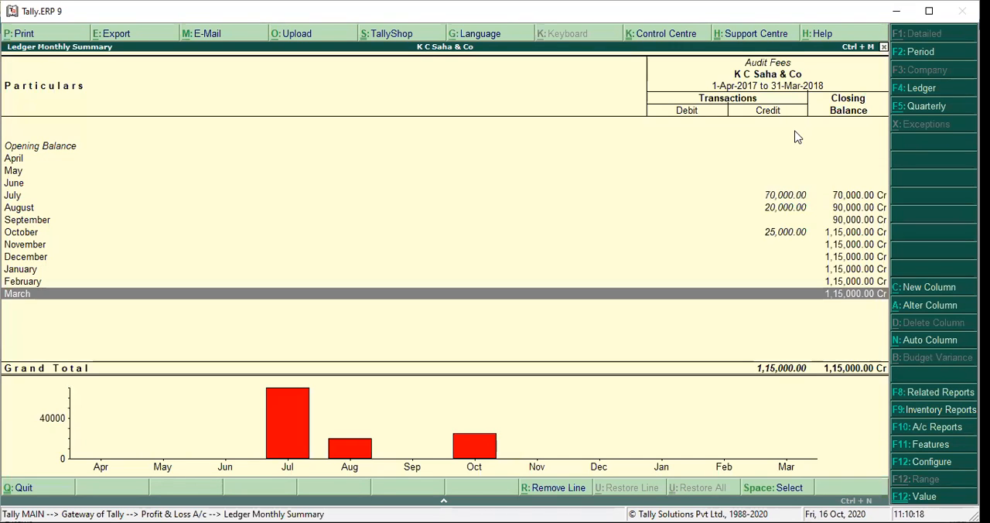
pyautogui.press('Up')
pyautogui.press('Up')
pyautogui.press('Up')
pyautogui.press('Up')
pyautogui.press('Up')
pyautogui.press('Up')
pyautogui.press('Up')
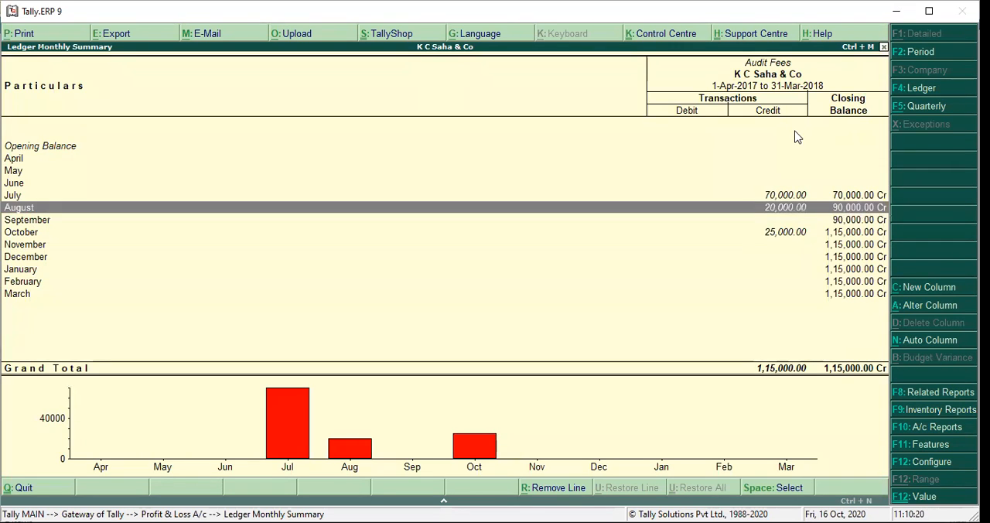
pyautogui.press('Down')
pyautogui.press('Down')
pyautogui.press('Down')
pyautogui.press('Return')
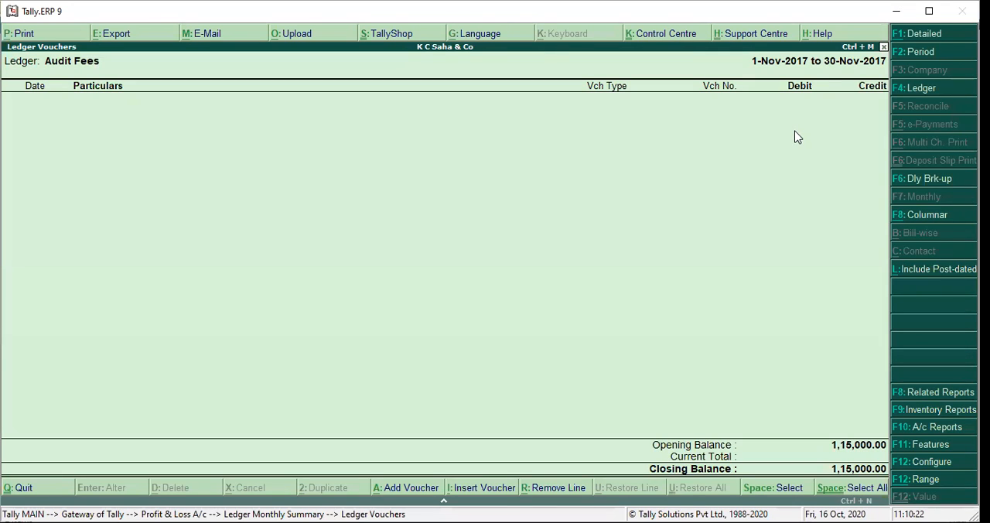
# - Reset the Audit Fees voucher list's period to the full year, 1-Apr-2017 to 31-Mar-2018
pyautogui.click(914, 51)
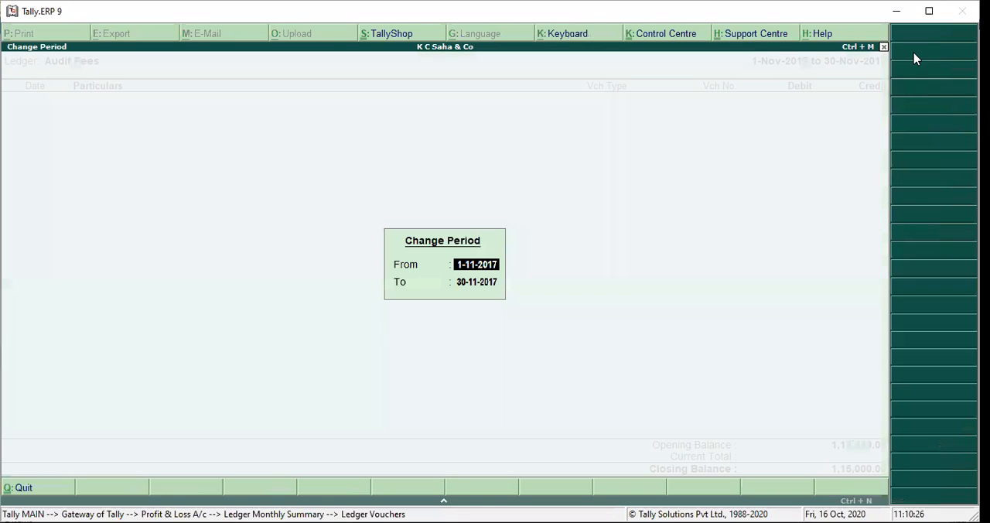
pyautogui.press('space')
pyautogui.press('Return')
pyautogui.press('space')
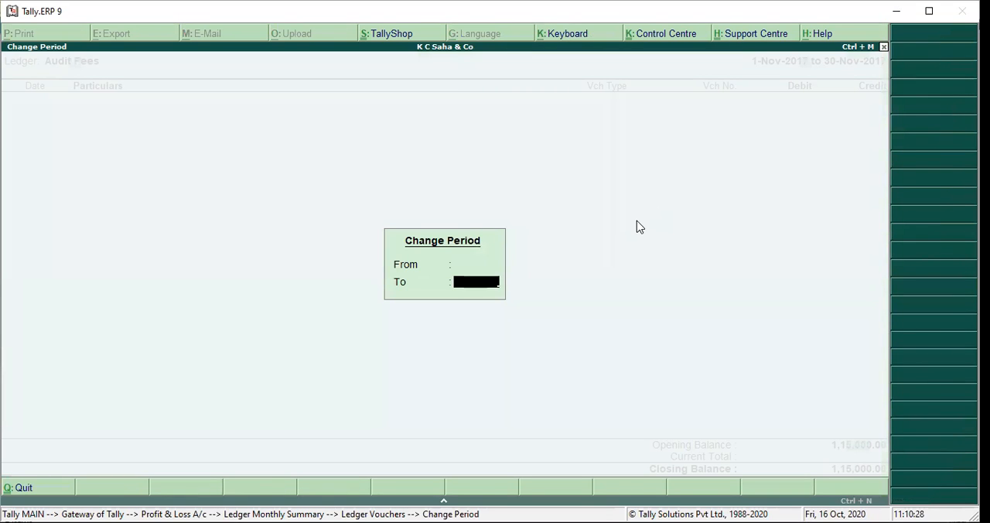
pyautogui.press('Return')
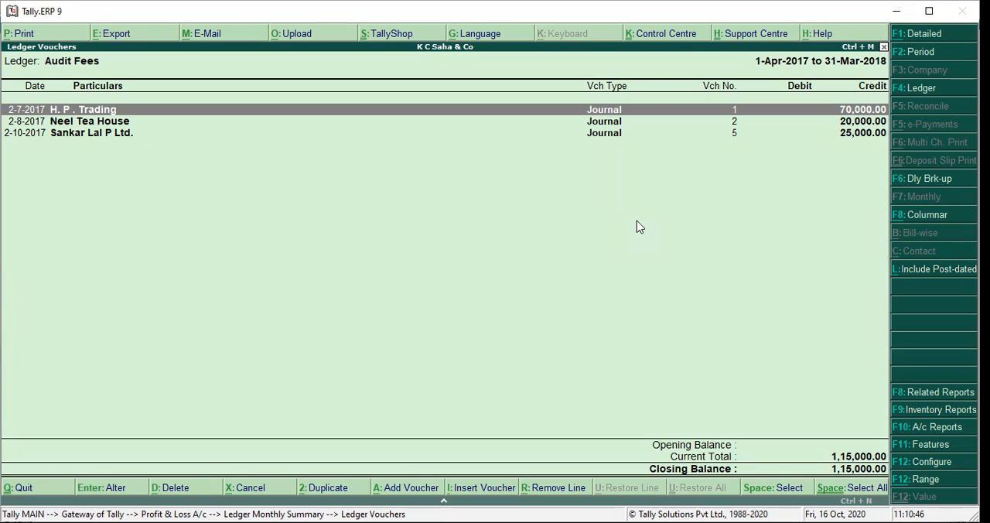
# - Open the H. P . Trading journal voucher, examine its entry and narration, and leave it without saving
pyautogui.press('Return')
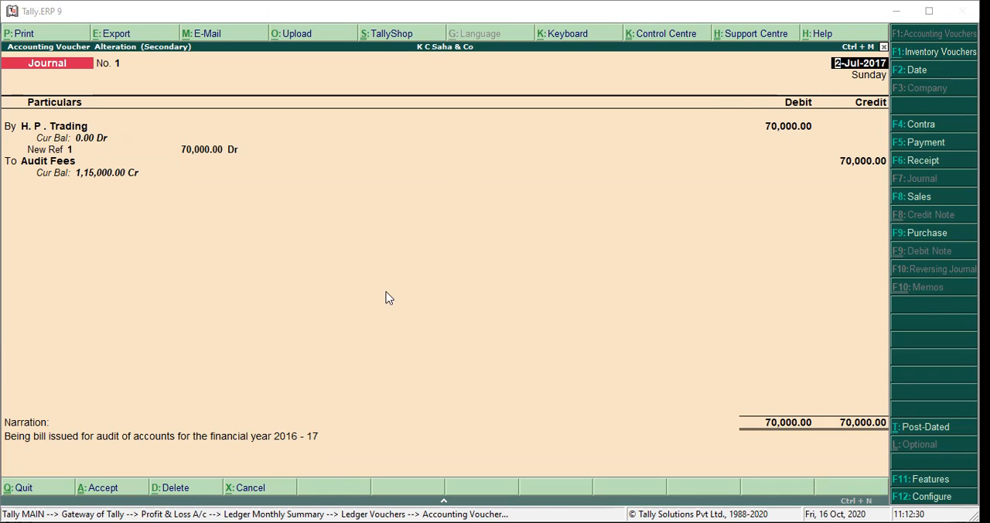
pyautogui.press('Return')
pyautogui.press('Escape')
pyautogui.press('y')
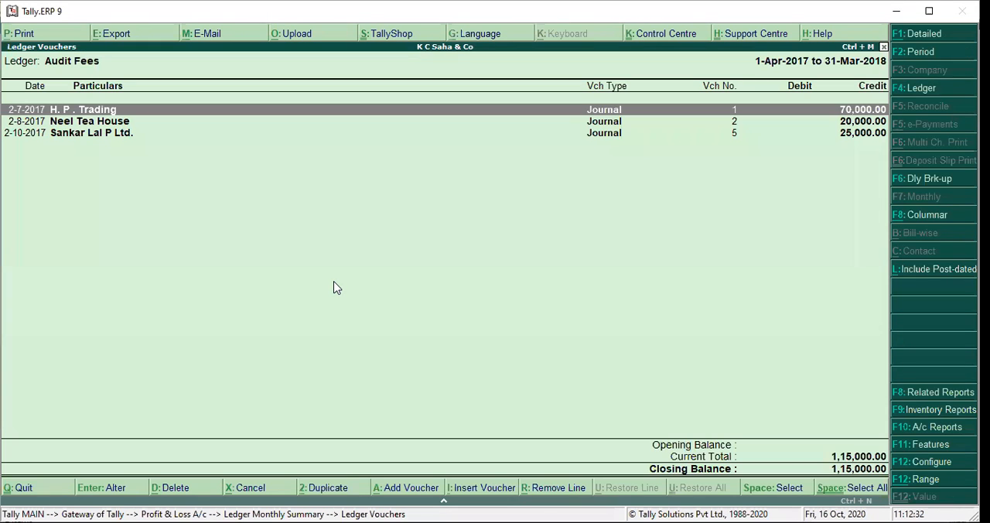
# - Open the Neel Tea House journal voucher, examine its entry and narration, and quit without changes
pyautogui.press('Down')
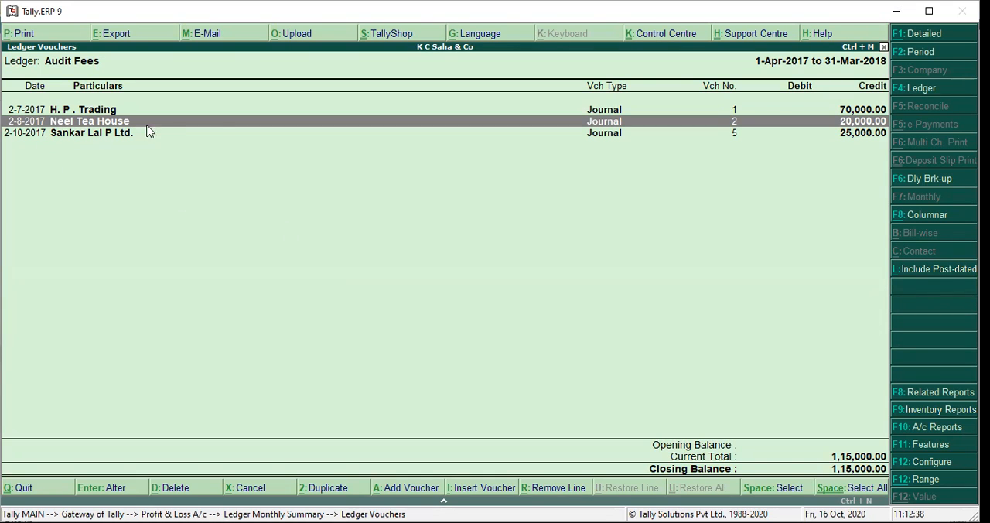
pyautogui.click(587, 129)
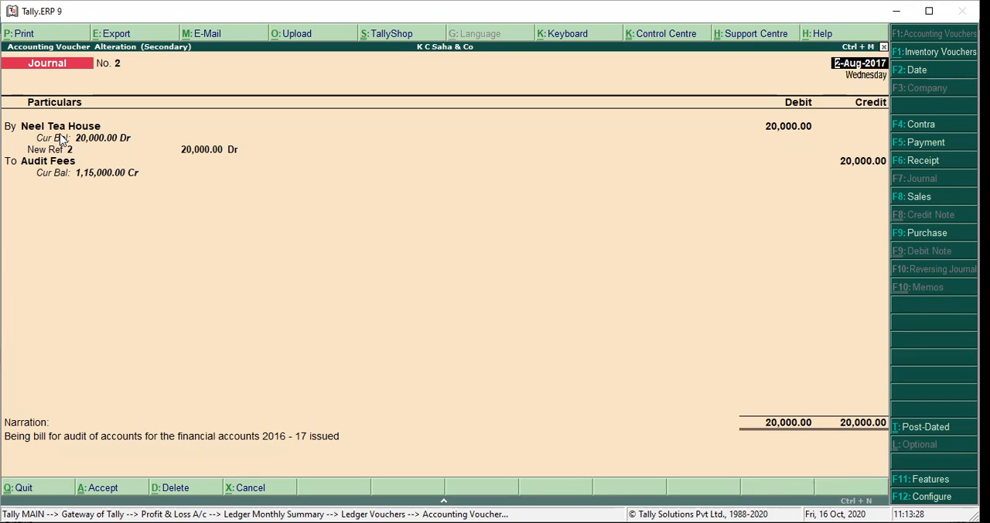
pyautogui.press('Escape')
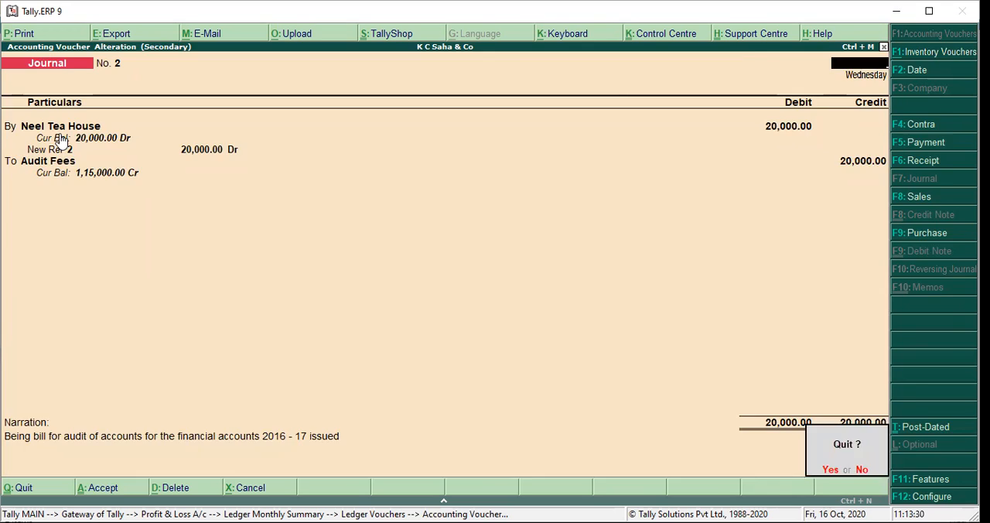
pyautogui.press('y')
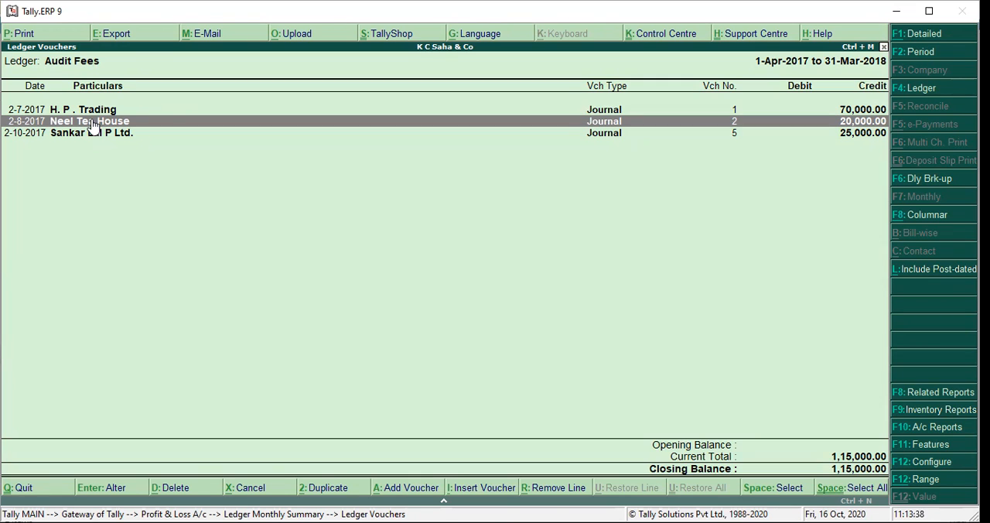
# - Examine the Sankar Lal P Ltd. audit fee journal voucher and narration, and return to the voucher list
pyautogui.click(91, 132)
pyautogui.press('Return')
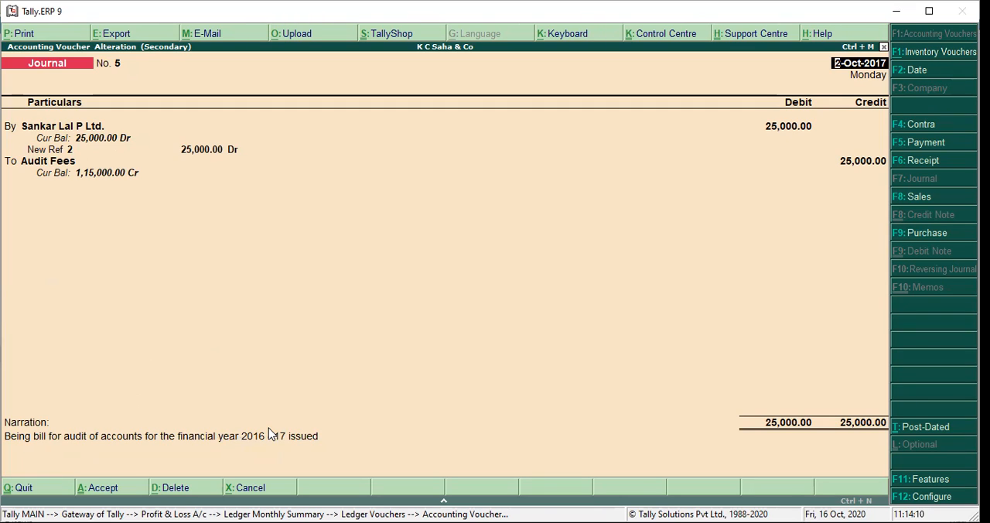
pyautogui.press('Escape')
pyautogui.press('Escape')
pyautogui.press('Return')
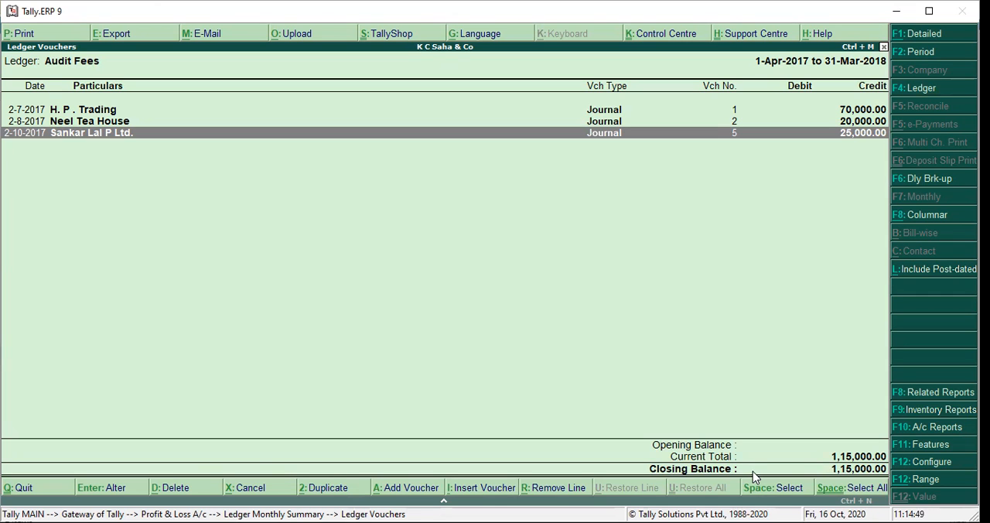
# - Go back to the Profit & Loss account and drill down through Fees Received to its March voucher list
pyautogui.press('Escape')
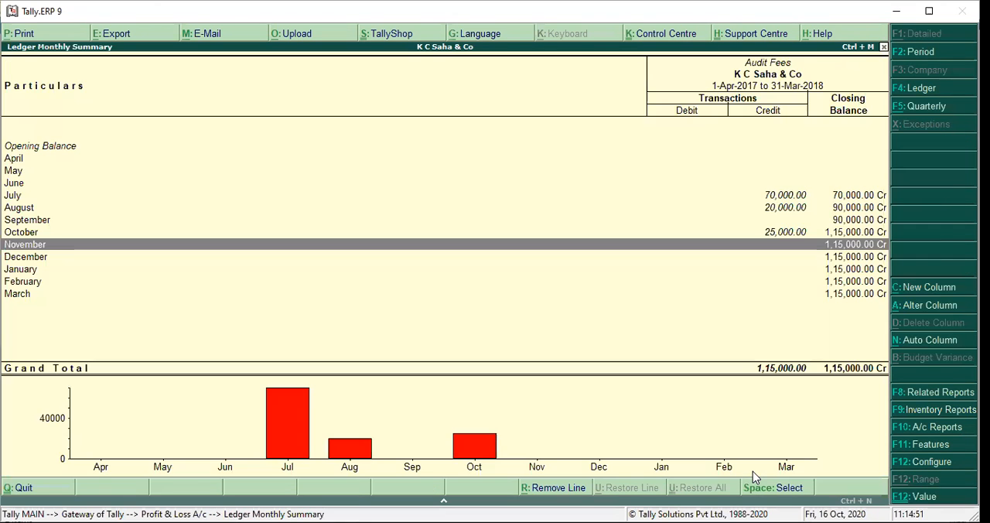
pyautogui.press('Escape')
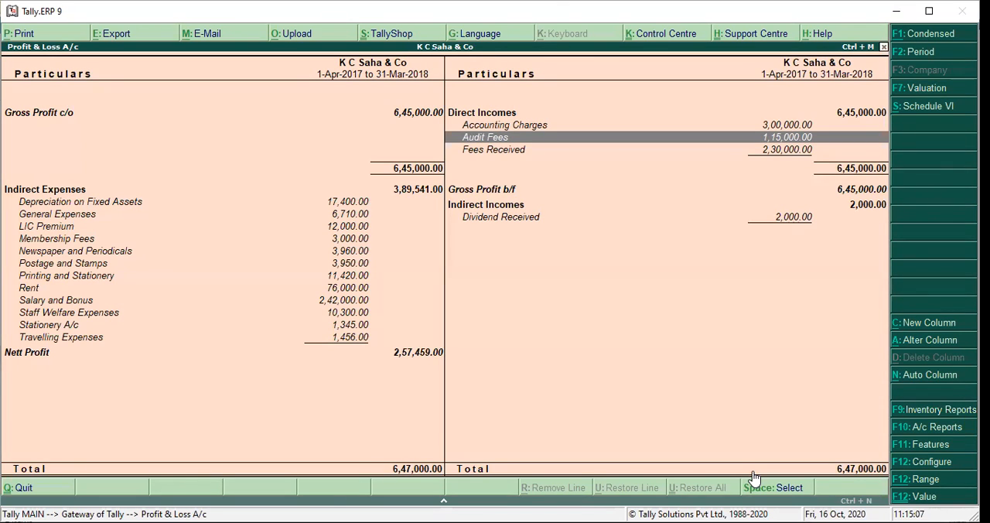
pyautogui.press('Down')
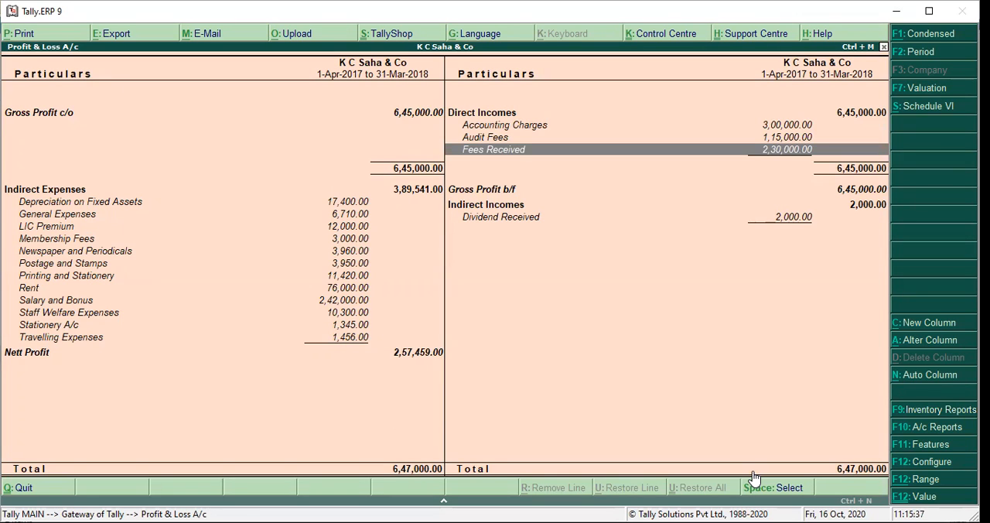
pyautogui.press('Return')
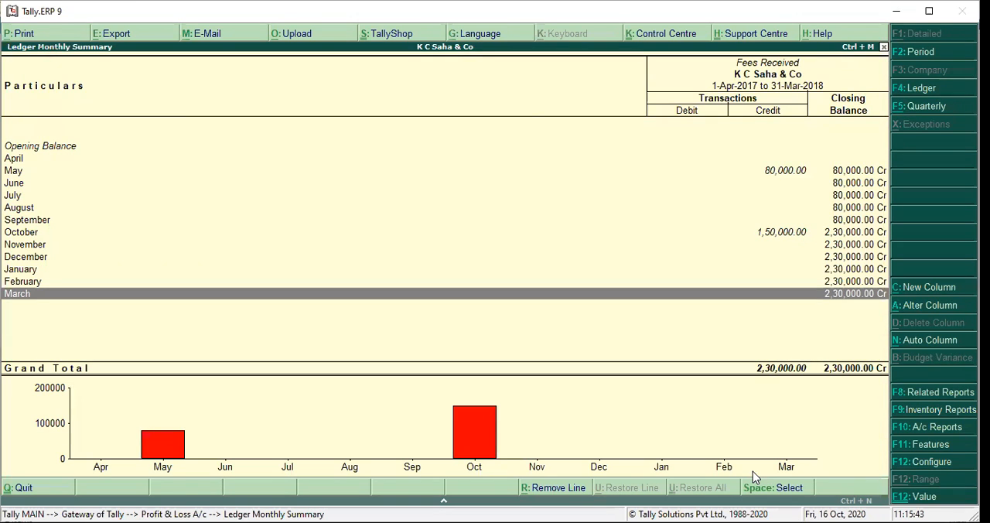
pyautogui.press('Return')
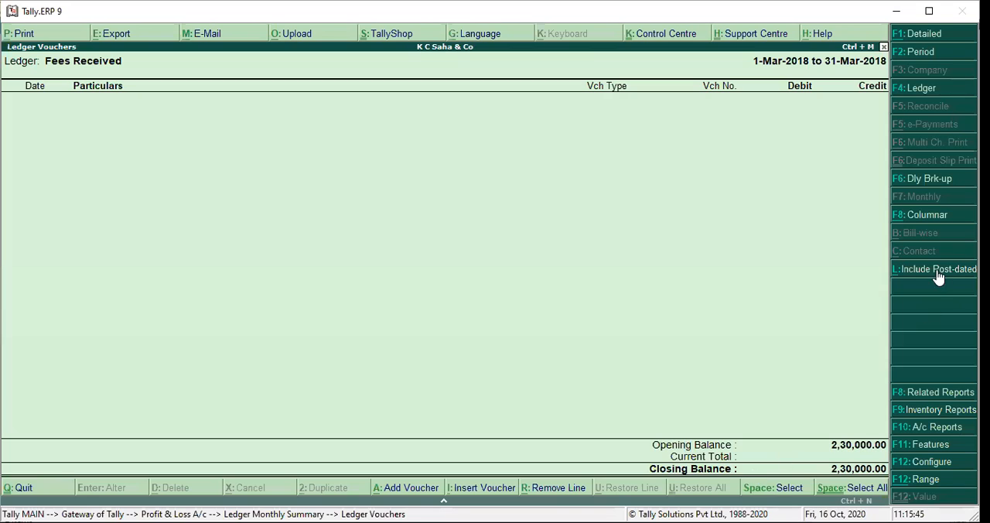
# - Reset the Fees Received list's period to 1-Apr-2017 to 31-Mar-2018 and open the HDFC Bank receipt voucher to examine it
pyautogui.click(921, 53)
pyautogui.press('BackSpace')
pyautogui.press('Return')
pyautogui.press('BackSpace')
pyautogui.press('Return')
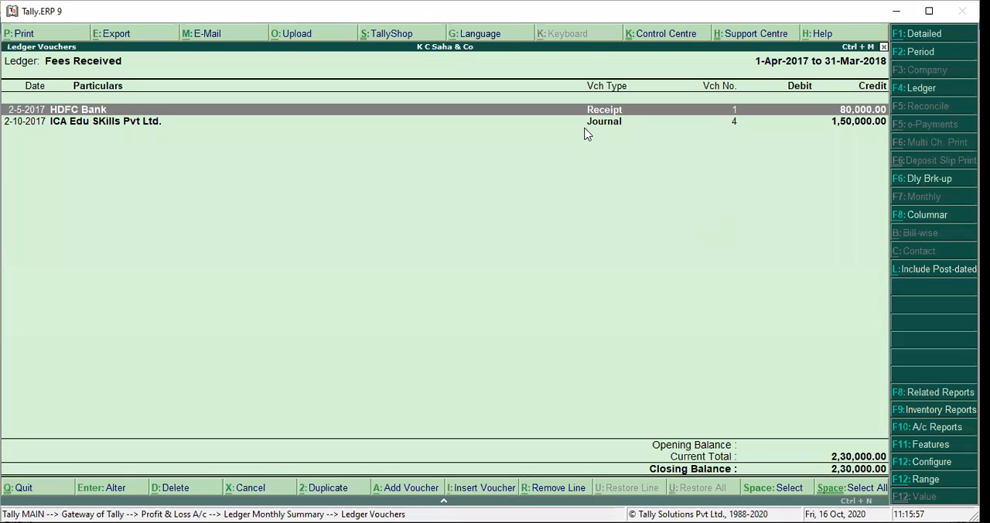
pyautogui.press('Return')
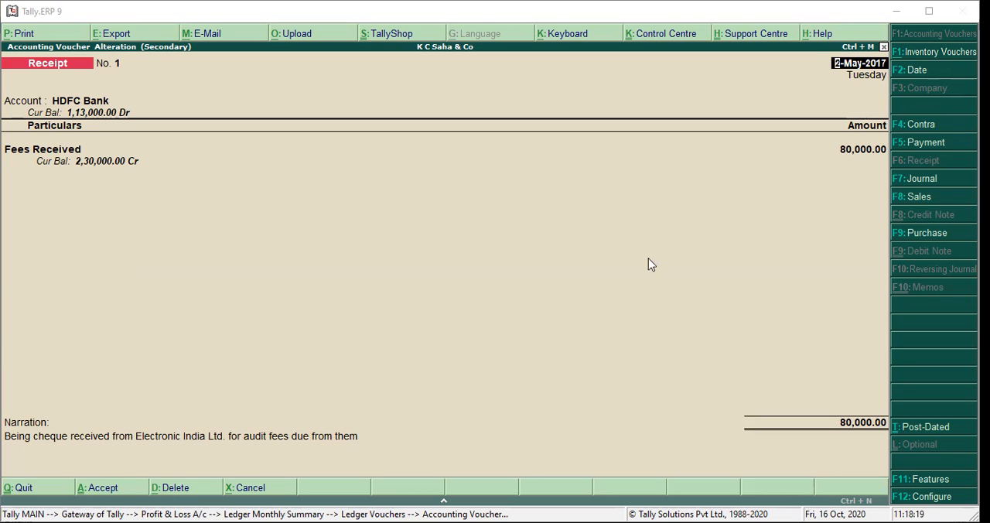
# - Quit the HDFC Bank receipt voucher without changes and drill down from the Profit & Loss account to the Audit Fees March voucher list
pyautogui.click(561, 259)
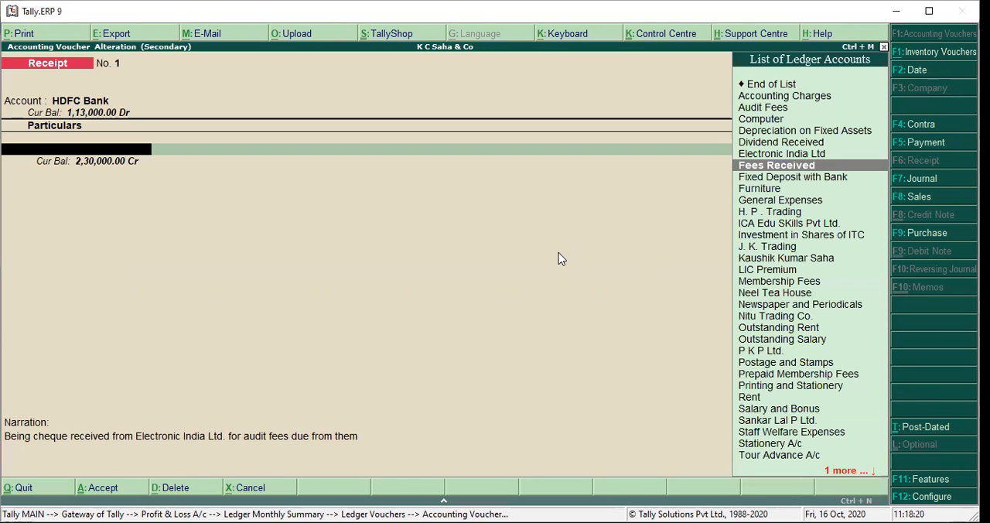
pyautogui.press('Escape')
pyautogui.press('Escape')
pyautogui.press('Escape')
pyautogui.press('Up')
pyautogui.press('Return')
pyautogui.press('Return')
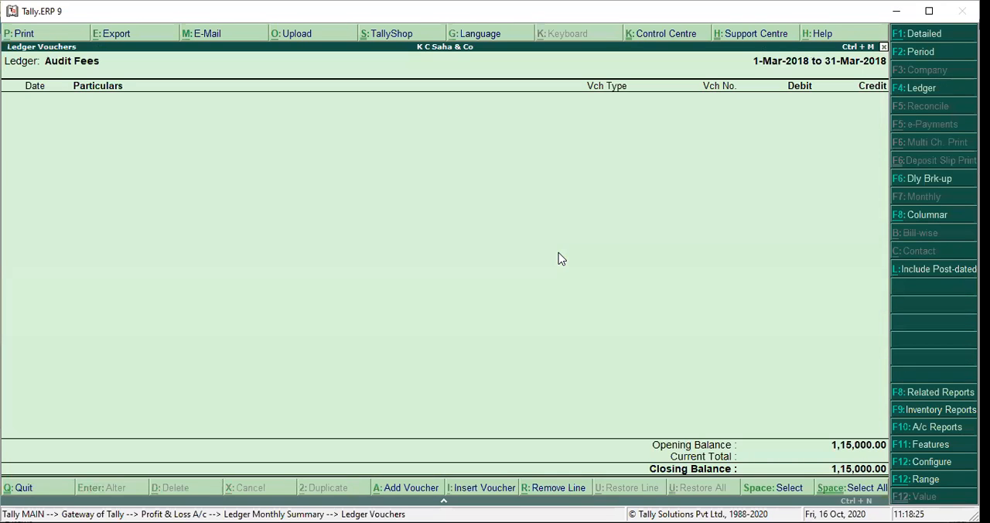
# - Set the Audit Fees list's period to 1-Apr-2017 to 31-Mar-2018, examine the H. P. Trading journal voucher, and quit it without changes
pyautogui.click(920, 54)
pyautogui.press('BackSpace')
pyautogui.press('Return')
pyautogui.press('Return')
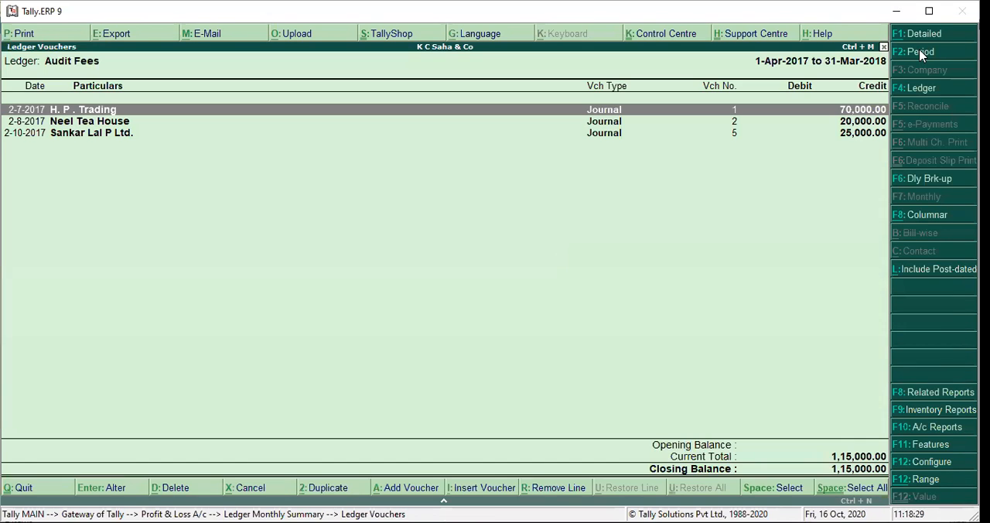
pyautogui.press('Return')
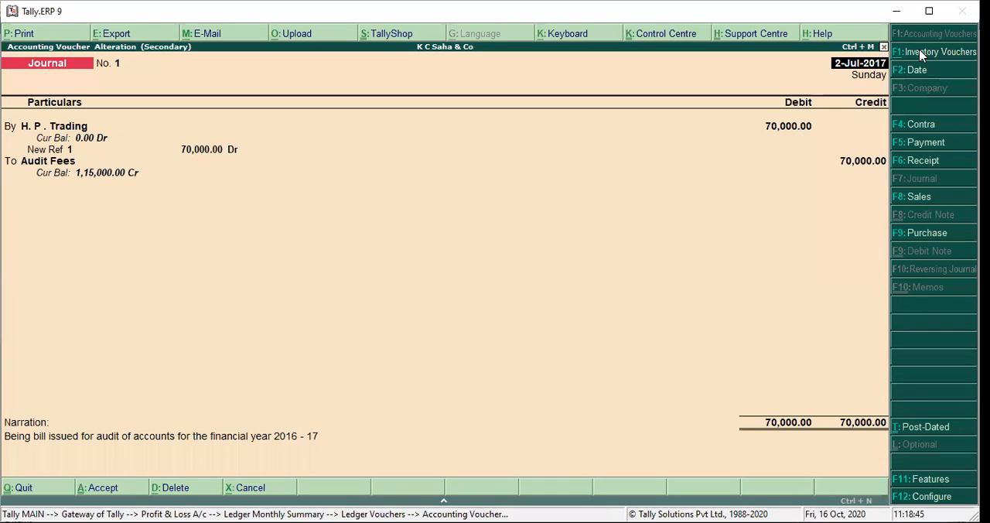
pyautogui.press('Escape')
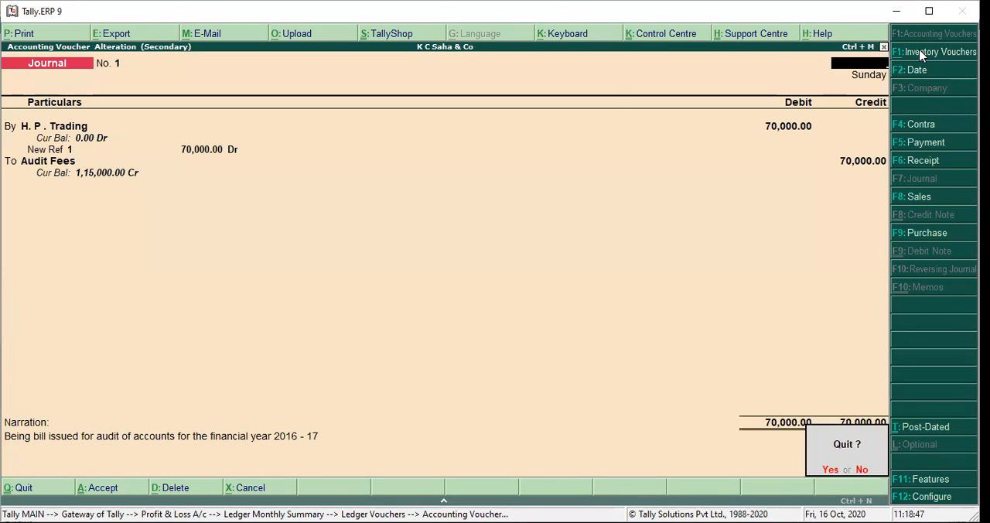
pyautogui.press('Return')
# - Return to the Profit & Loss account and drill down through Fees Received to its March voucher list
pyautogui.press('Escape')
pyautogui.press('Escape')
pyautogui.press('Down')
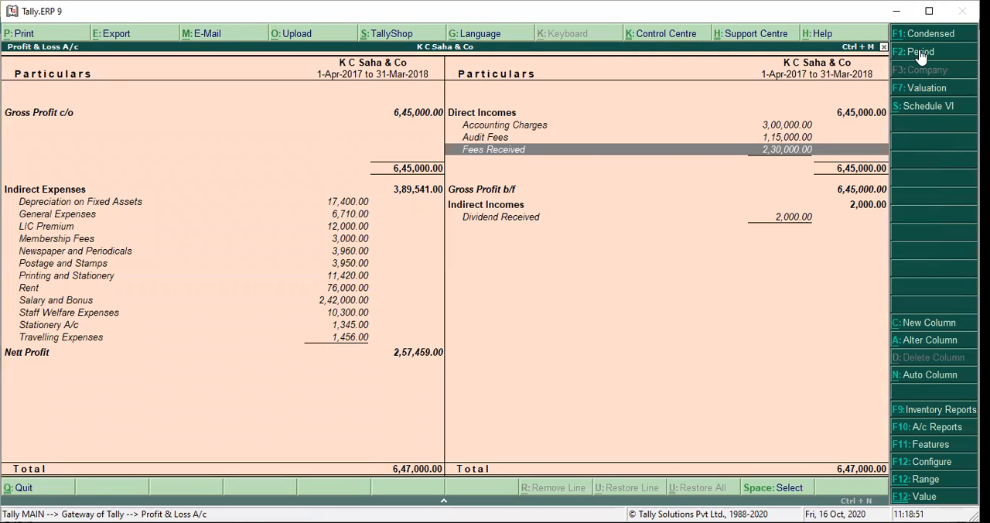
pyautogui.press('Return')
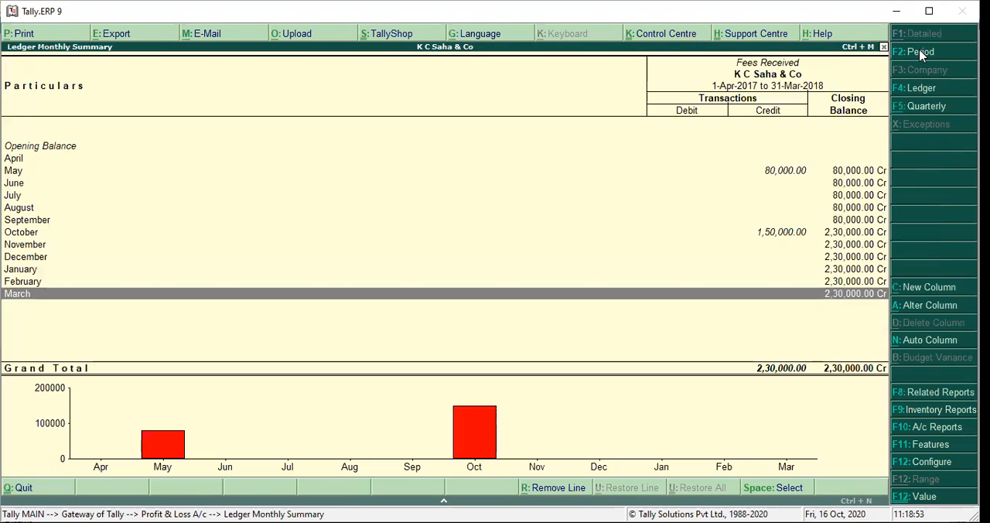
pyautogui.press('Return')
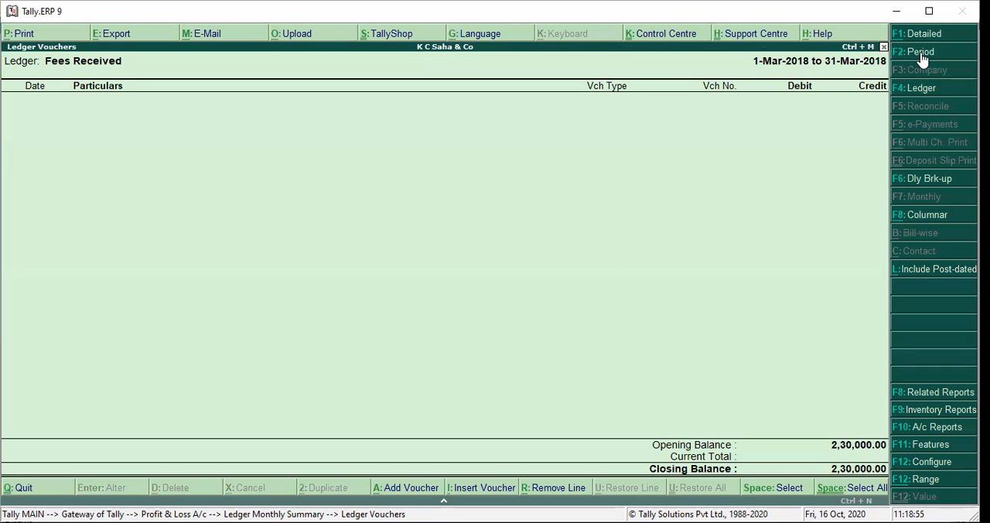
# - Set the Fees Received list's period to 1-Apr-2017 to 31-Mar-2018 and open the HDFC Bank receipt voucher to examine its entry
pyautogui.click(921, 54)
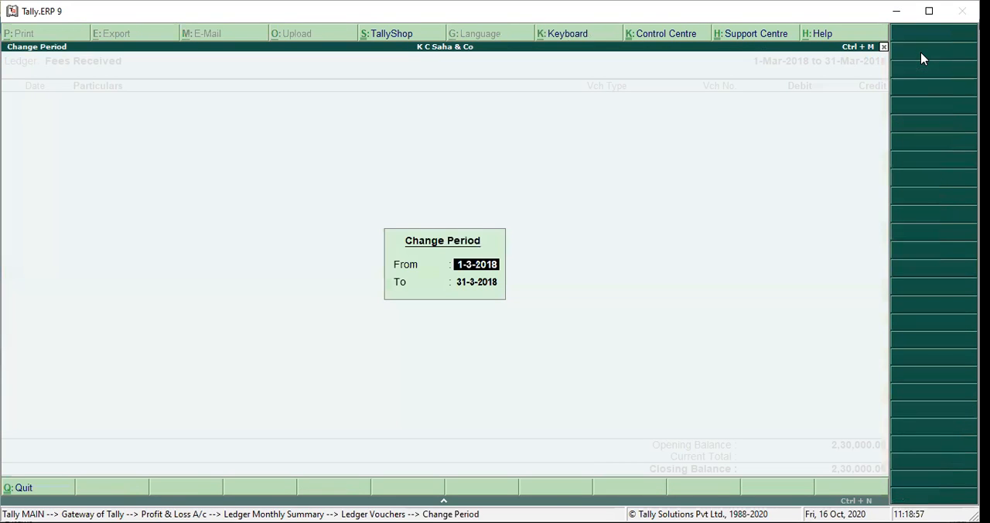
pyautogui.press('space')
pyautogui.press('Return')
pyautogui.press('space')
pyautogui.press('Return')
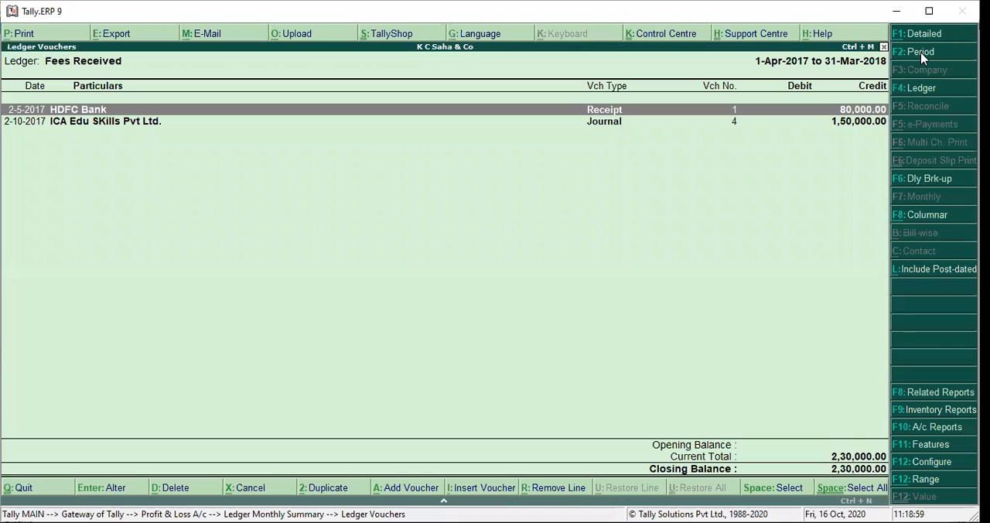
pyautogui.press('Return')
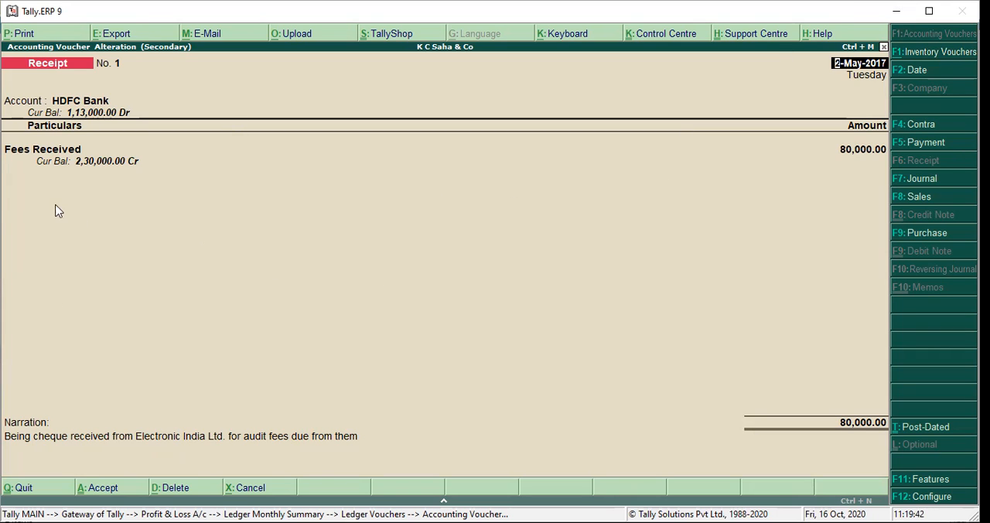
# - Try to replace Fees Received with Electronic India Ltd in the HDFC Bank receipt voucher, and quit without saving
pyautogui.press('Return')
pyautogui.press('Return')
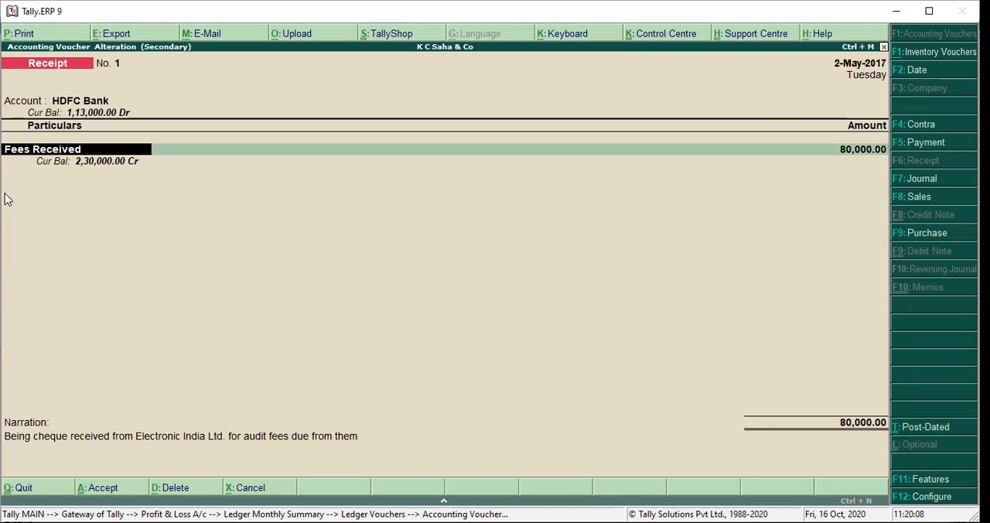
pyautogui.write('El')
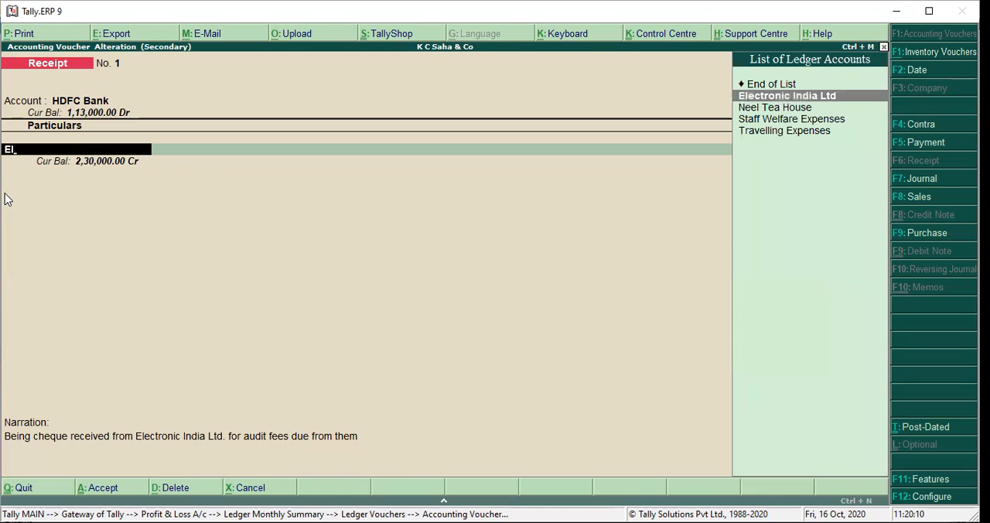
pyautogui.press('Return')
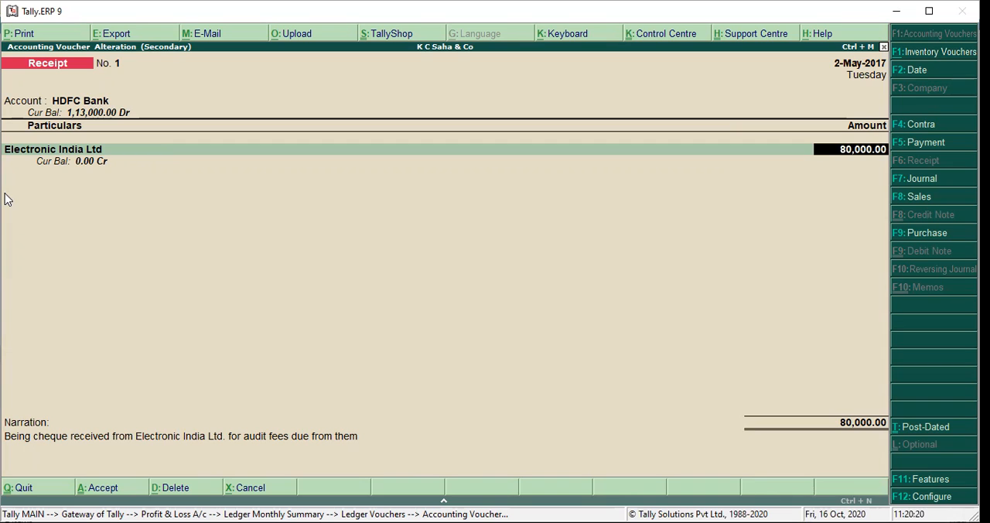
pyautogui.press('Escape')
pyautogui.press('y')
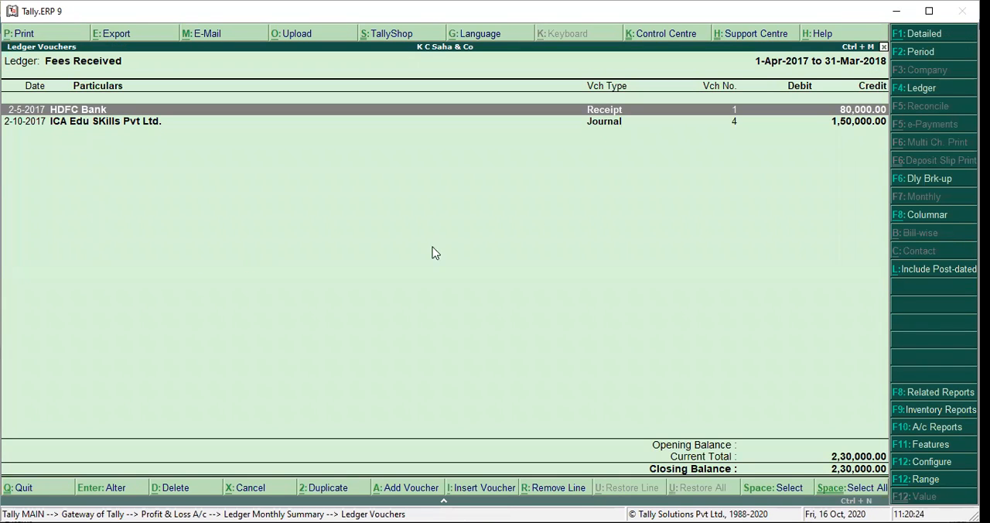
# - Switch the voucher list to the Electronic India Ltd ledger, examine its opening and closing balances, and return to the Profit & Loss account
pyautogui.click(918, 91)
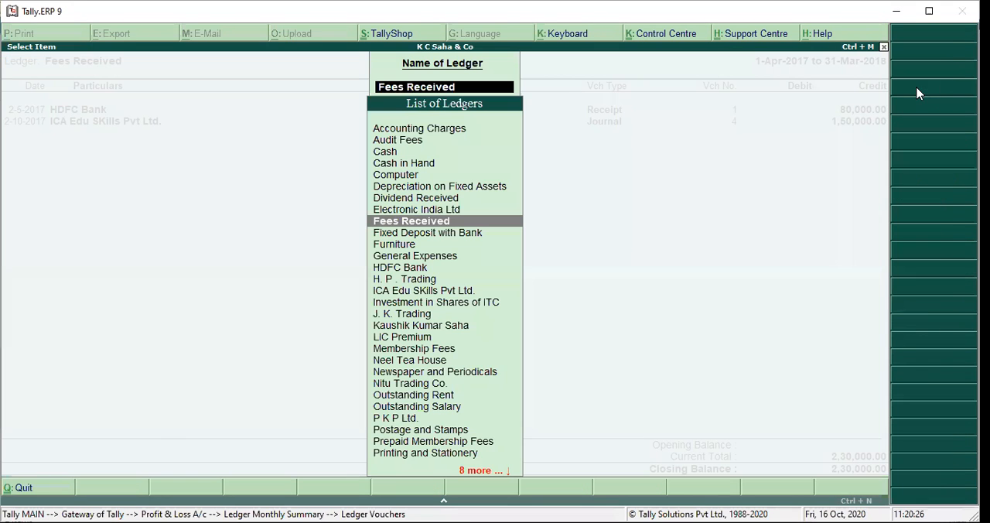
pyautogui.click(429, 210)
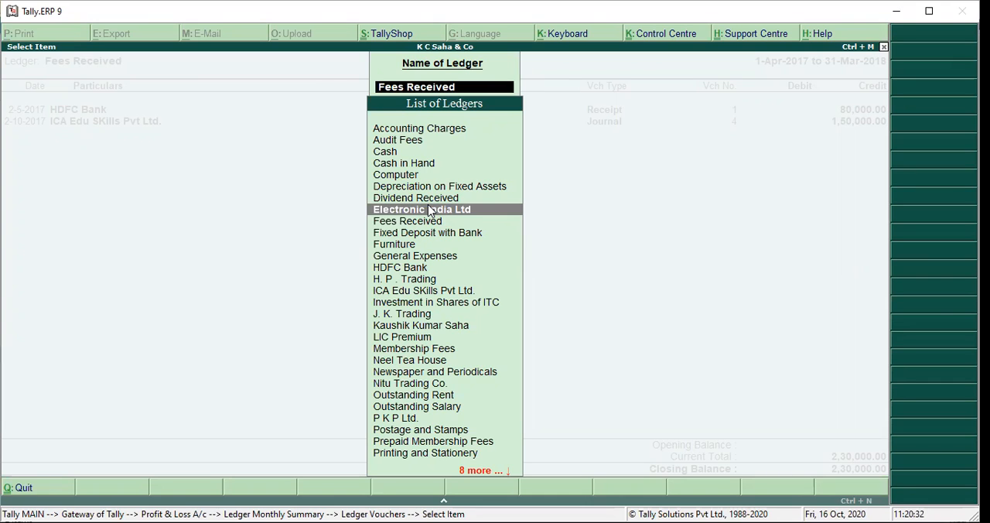
pyautogui.click(430, 211)
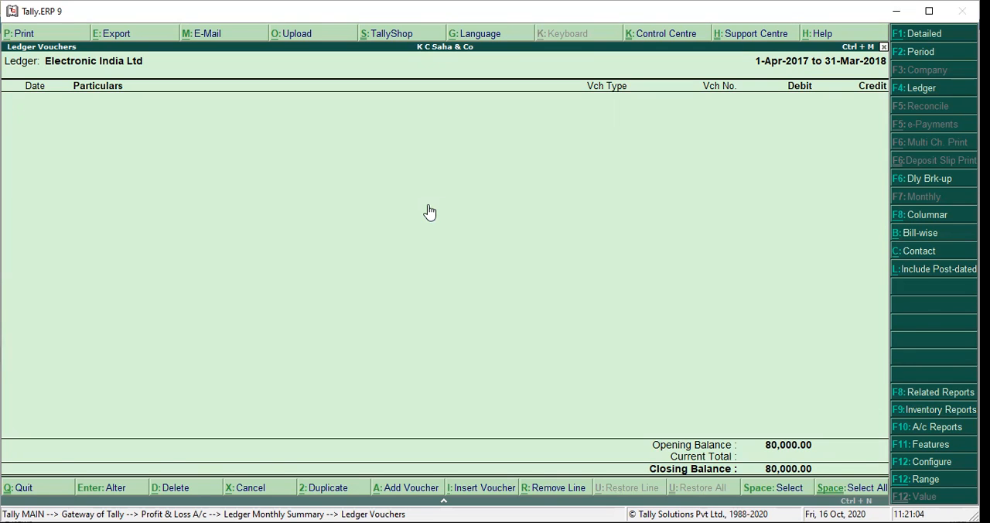
pyautogui.press('Escape')
pyautogui.press('Escape')
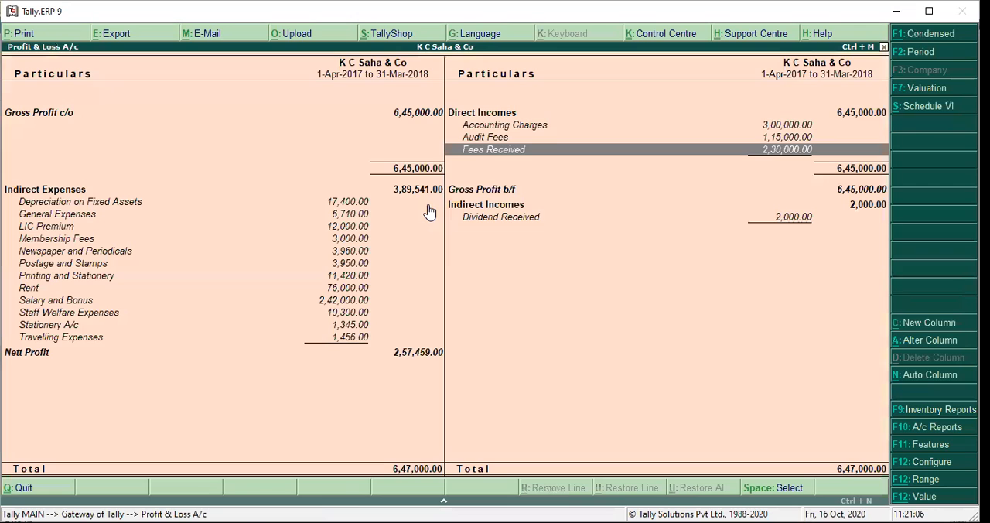
# - Drill down to the Fees Received voucher list again and start its period from 1-4-17
pyautogui.press('Return')
pyautogui.press('Return')
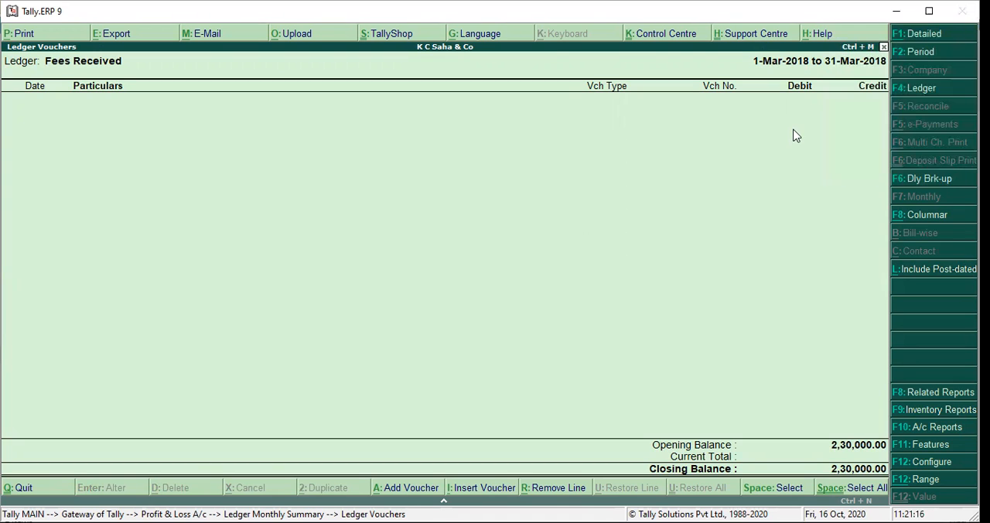
pyautogui.click(922, 52)
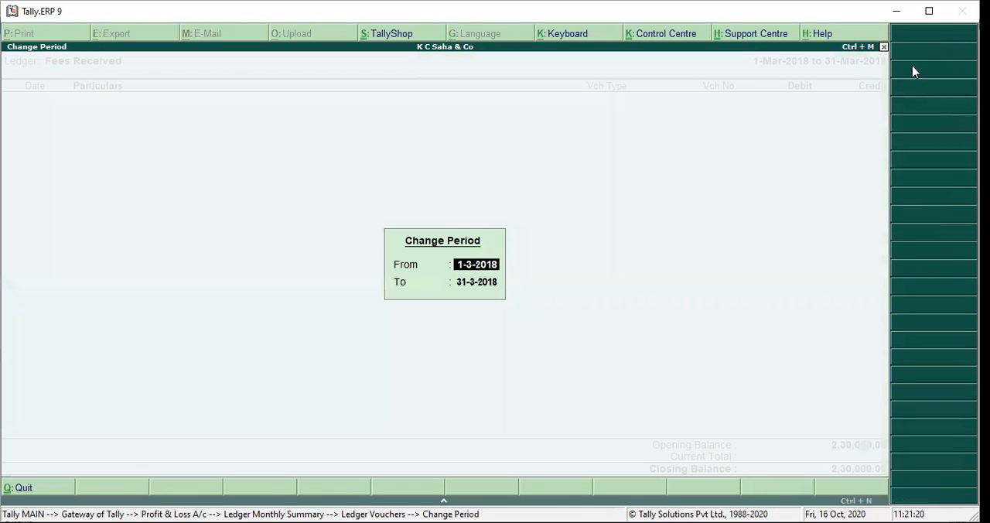
pyautogui.write('1-4-17')
pyautogui.press('Return')
pyautogui.press('Return')
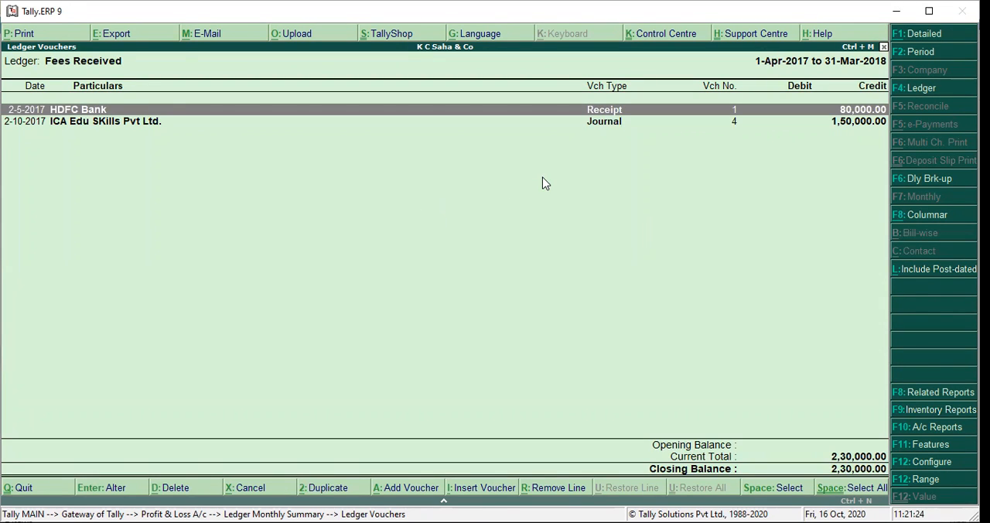
# - Open the 2-May-2017 HDFC Bank receipt voucher and go to its Fees Received entry for editing
pyautogui.press('Return')
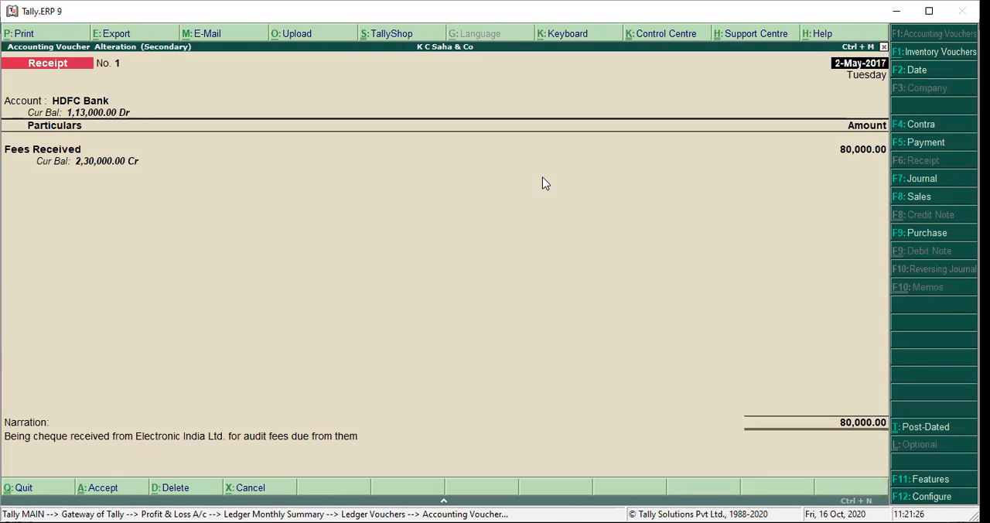
pyautogui.press('Return')
pyautogui.press('Return')
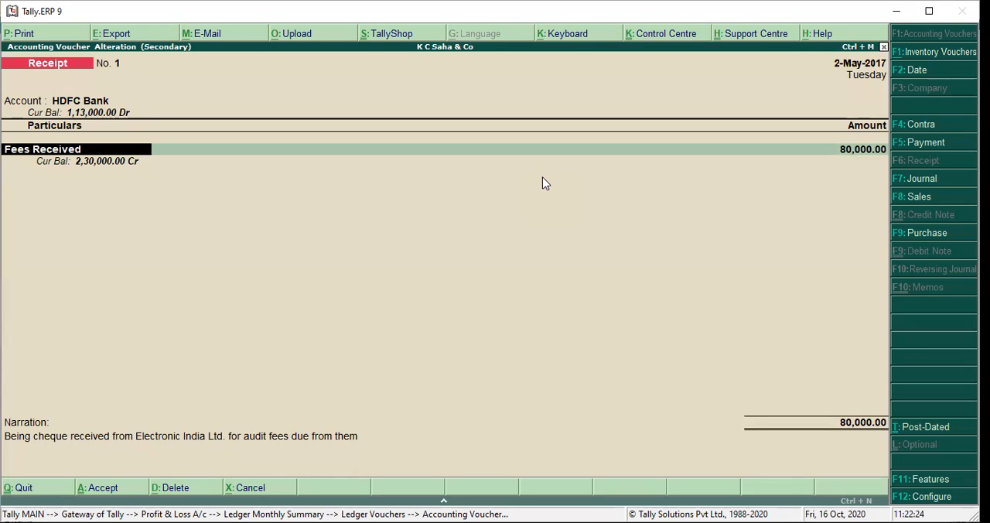
pyautogui.write('Ele')
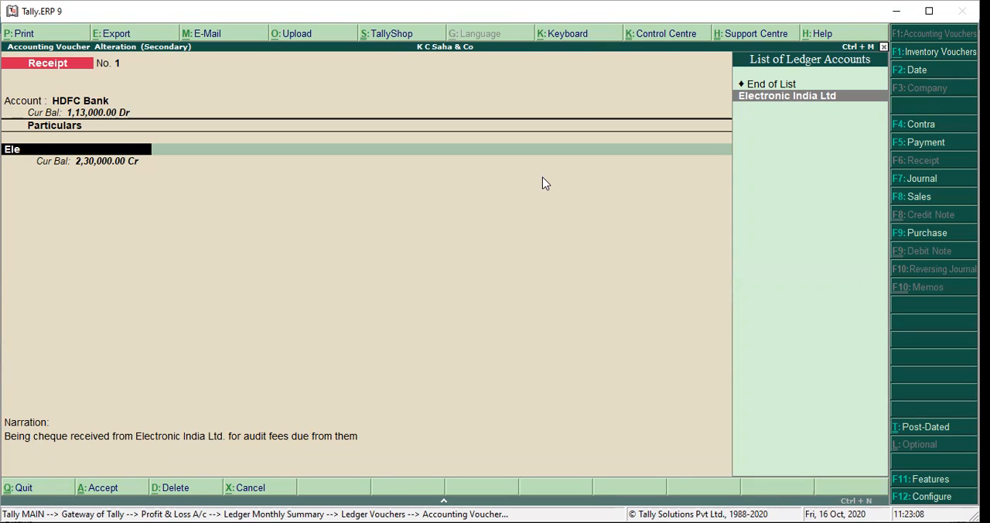
pyautogui.press('BackSpace')
pyautogui.press('BackSpace')
pyautogui.press('BackSpace')
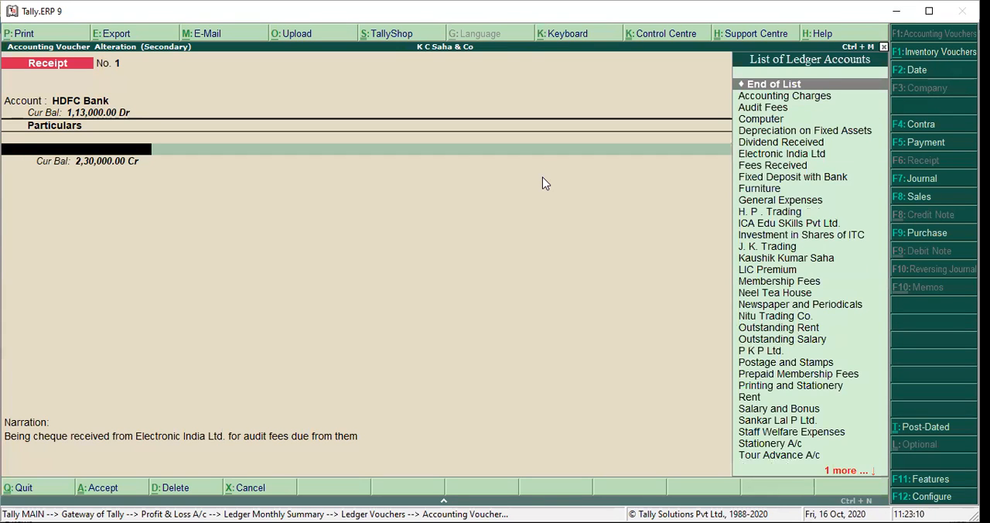
pyautogui.write('Fee')
pyautogui.press('Return')
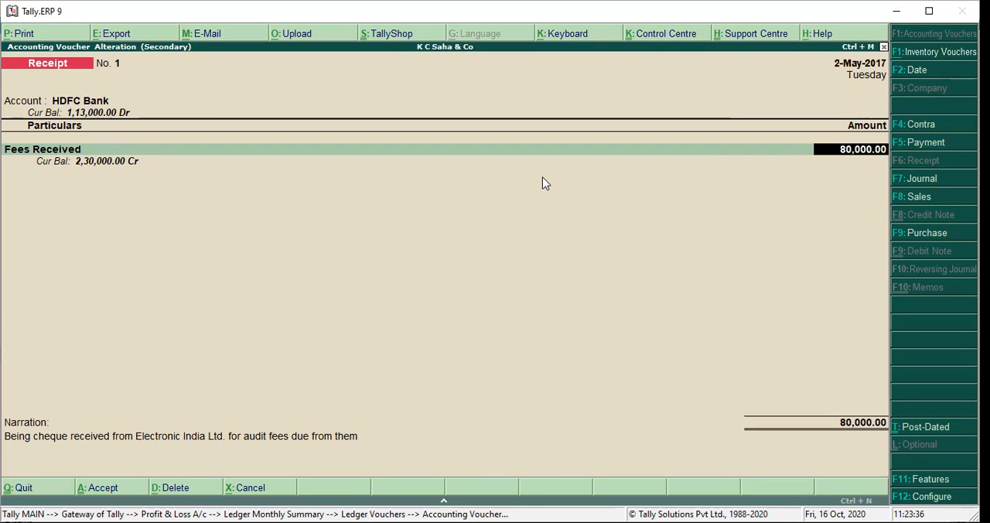
# - Replace Fees Received with Electronic India Ltd in the HDFC Bank receipt, keeping 80,000.00 allocated On Account
pyautogui.write('e')
pyautogui.press('BackSpace')
pyautogui.press('BackSpace')
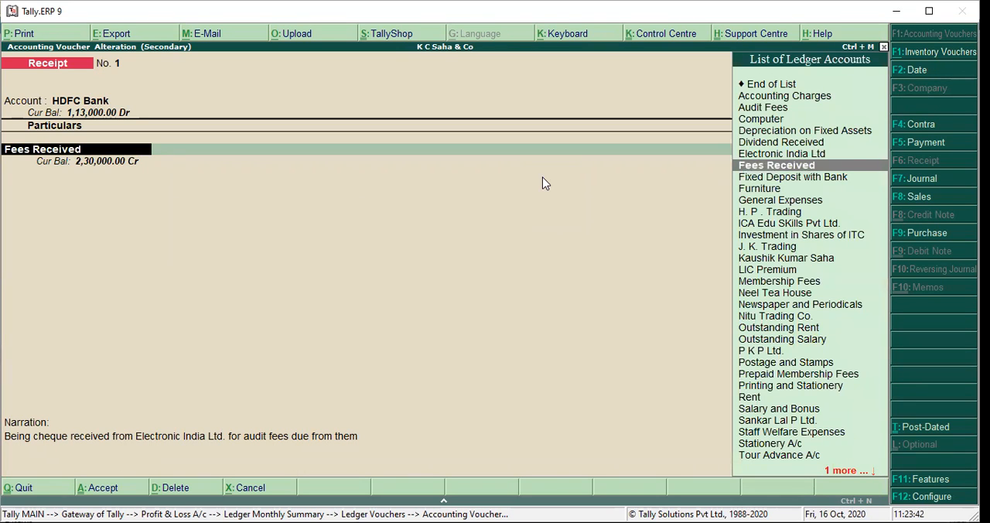
pyautogui.write('El')
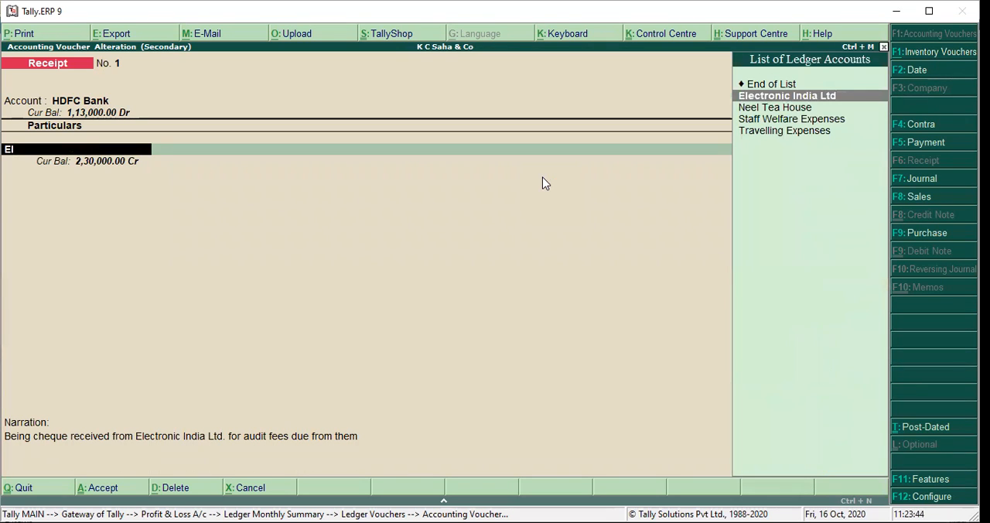
pyautogui.press('Return')
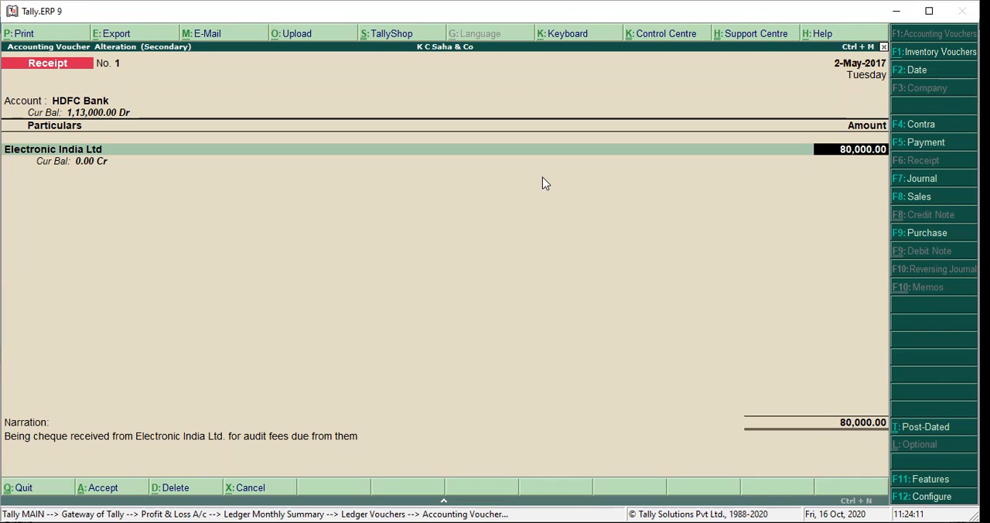
pyautogui.press('Return')
pyautogui.press('Return')
pyautogui.press('Return')
pyautogui.press('Return')
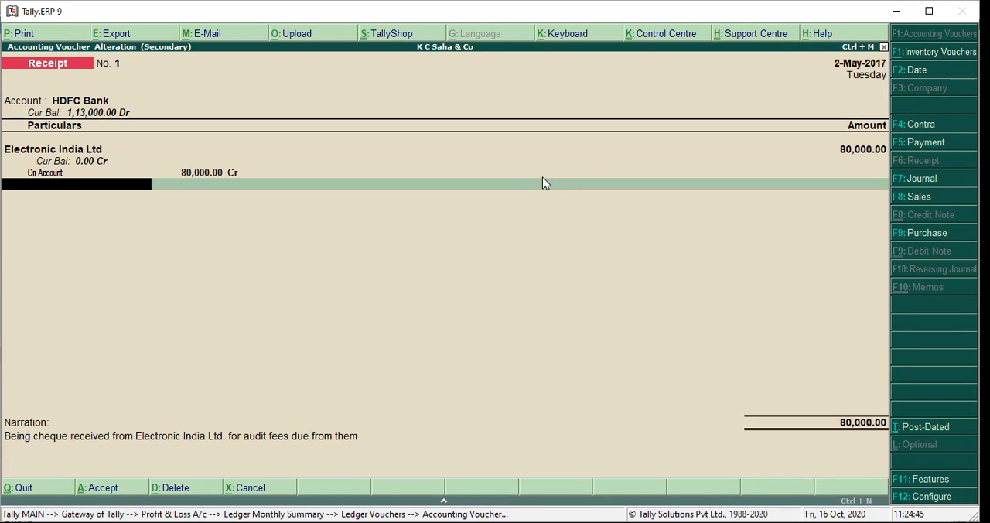
pyautogui.press('Return')
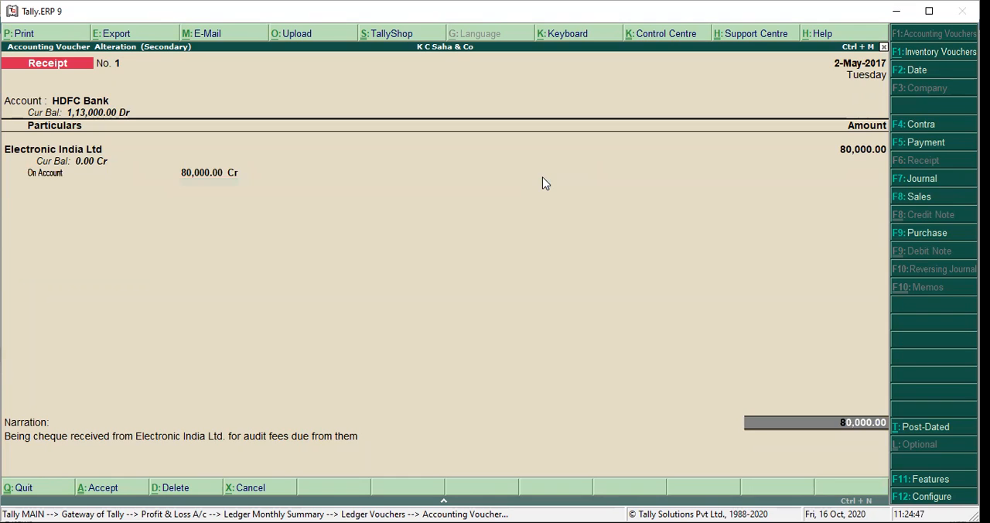
# - Set the HDFC Bank allocation's transaction type to Cheque/DD, keep the narration, and save the receipt voucher
pyautogui.press('Return')
pyautogui.press('Return')
pyautogui.press('Return')
pyautogui.press('Return')
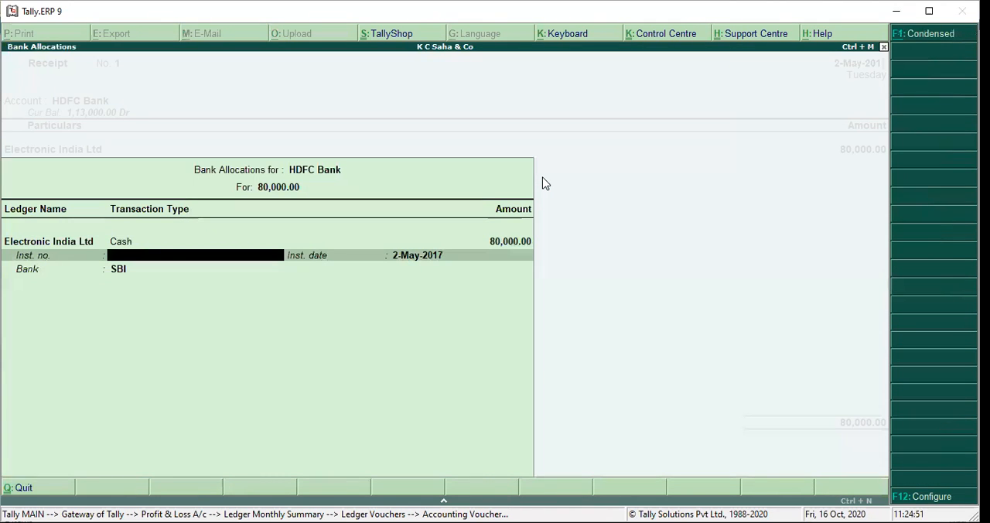
pyautogui.press('BackSpace')
pyautogui.press('Down')
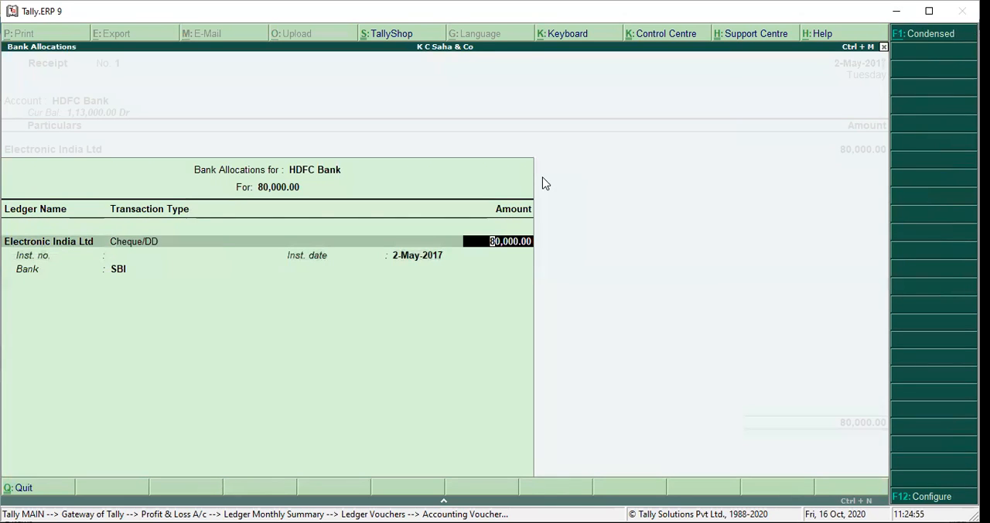
pyautogui.press('Return')
pyautogui.press('Return')
pyautogui.press('Return')
pyautogui.press('Return')
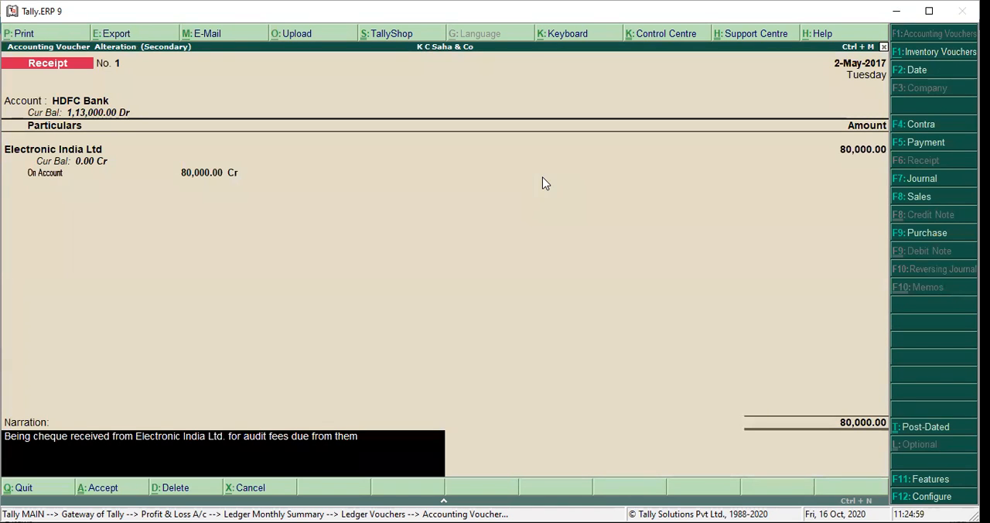
pyautogui.press('Return')
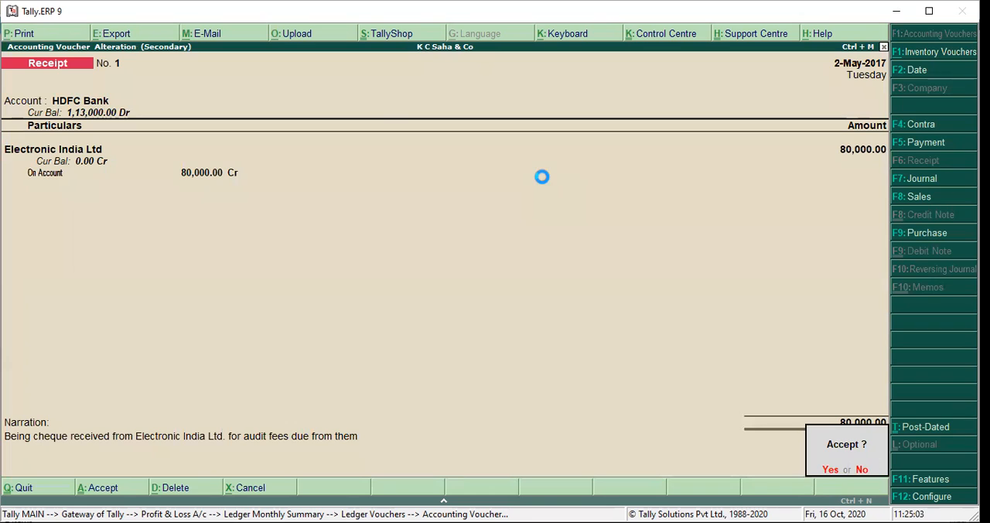
pyautogui.press('Return')
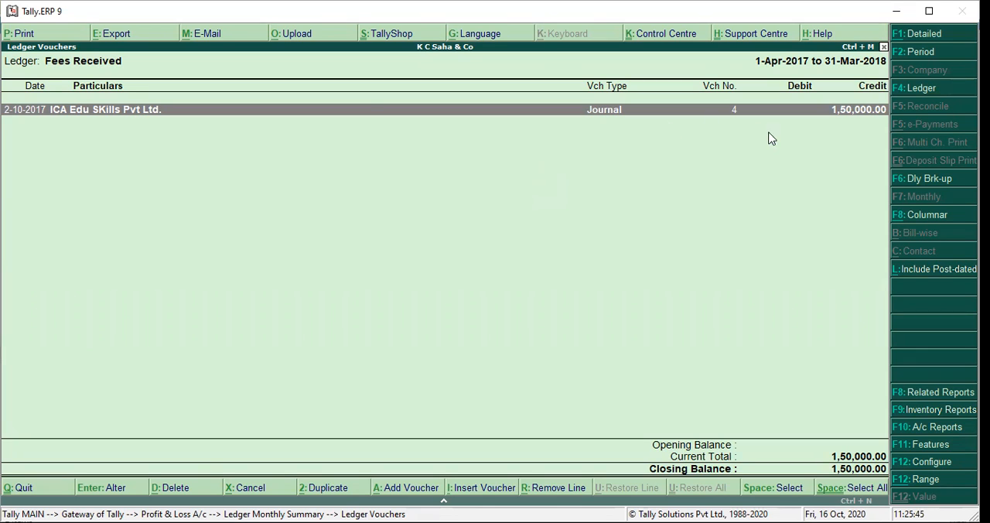
# - Change the credit ledger of the 2-Oct-2017 ICA Edu SKills Pvt Ltd. journal from Fees Received to Accounting Charges and save it
pyautogui.click(575, 140)
pyautogui.press('Return')
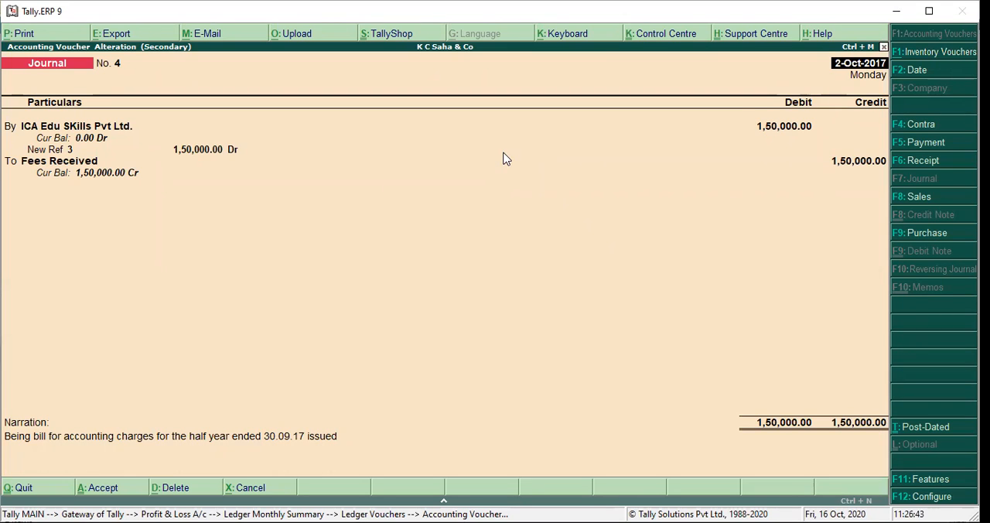
pyautogui.press('Return')
pyautogui.press('Return')
pyautogui.press('Return')
pyautogui.press('Return')
pyautogui.press('Return')
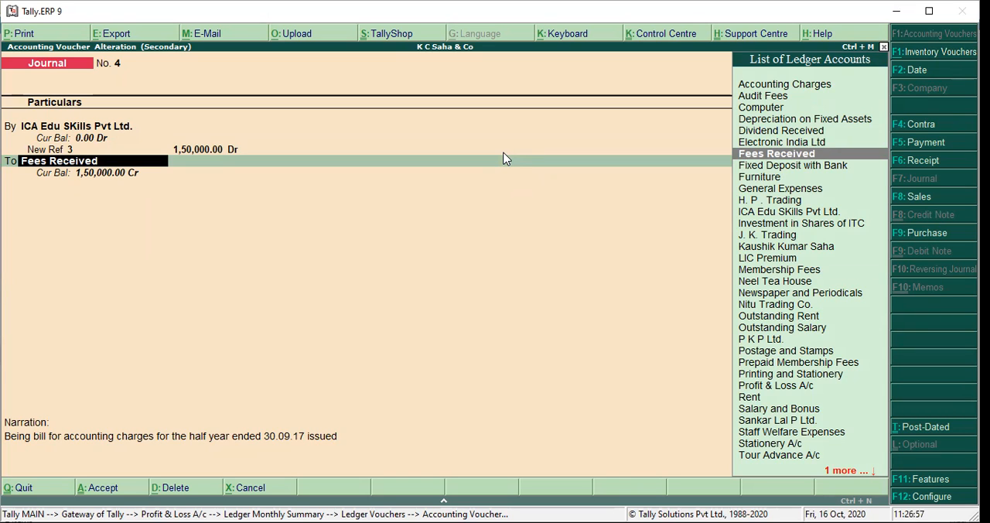
pyautogui.write('Acco')
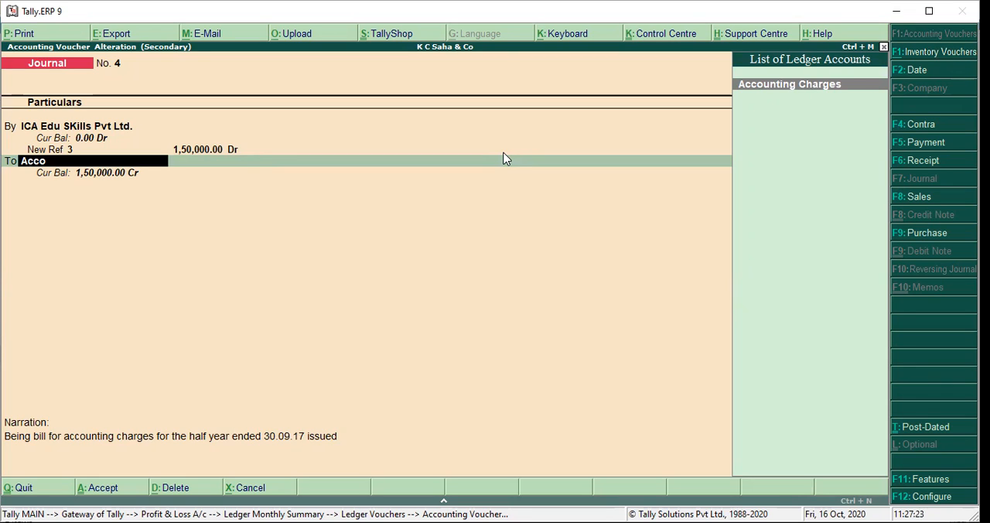
pyautogui.press('Return')
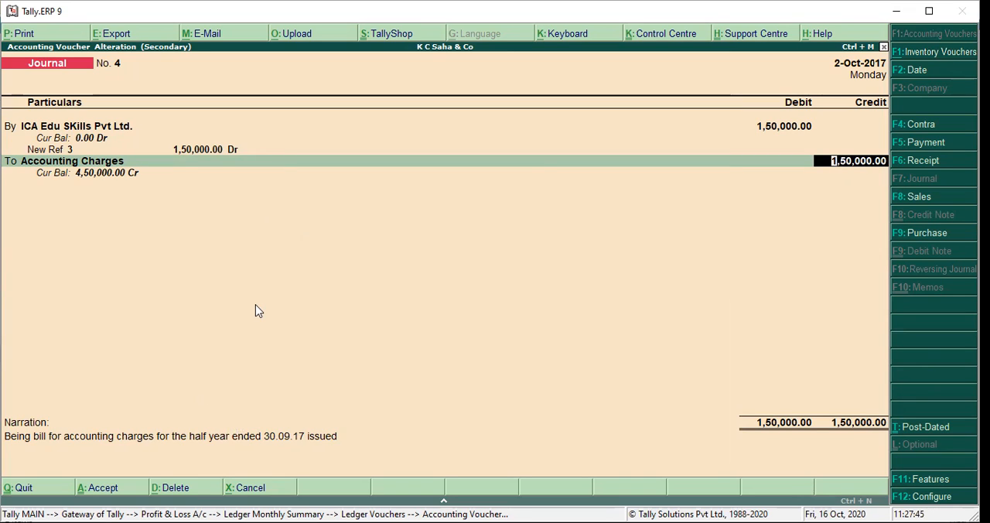
pyautogui.press('Return')
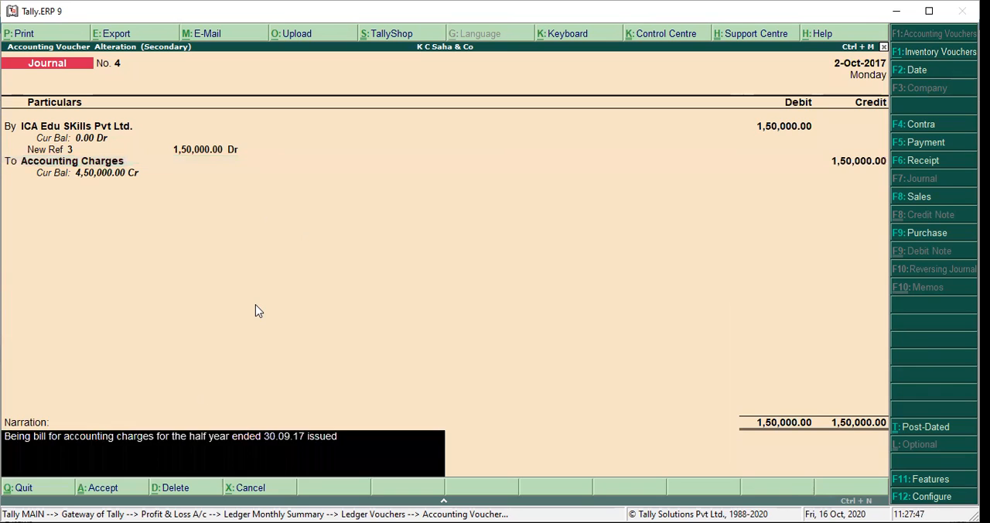
pyautogui.press('Return')
pyautogui.press('Return')
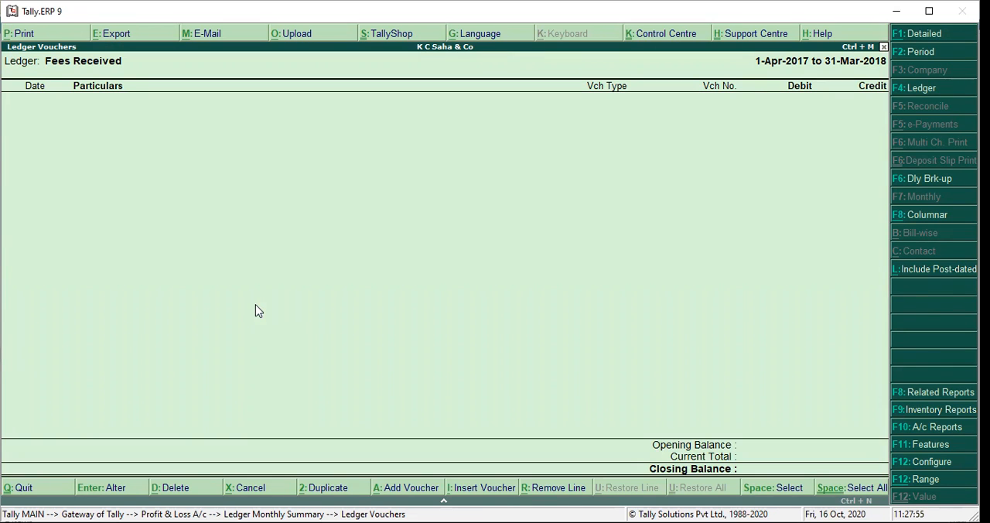
# - Return to the Profit & Loss account, drill down to the Accounting Charges voucher list, and start its period from 1-4-2017
pyautogui.press('Escape')
pyautogui.press('Escape')
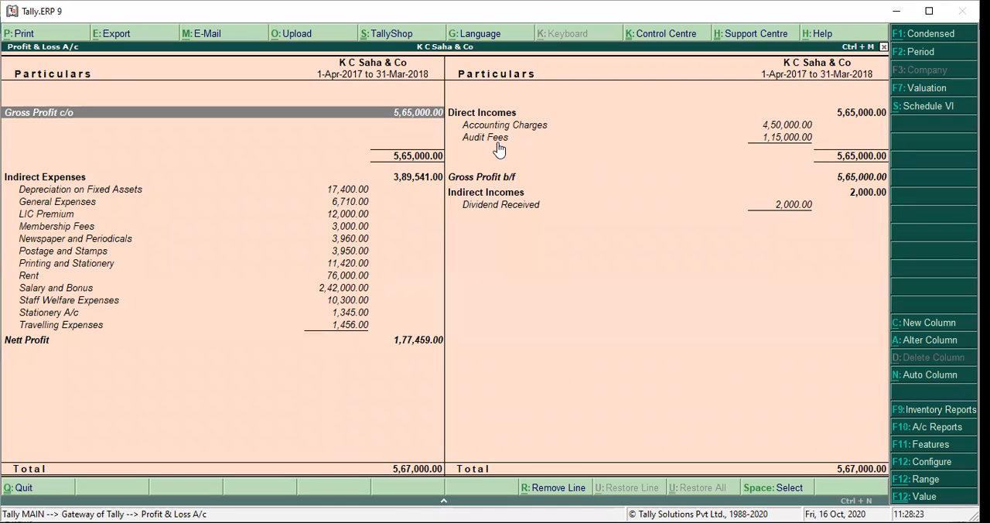
pyautogui.press('Down')
pyautogui.press('Up')
pyautogui.press('Right')
pyautogui.press('Down')
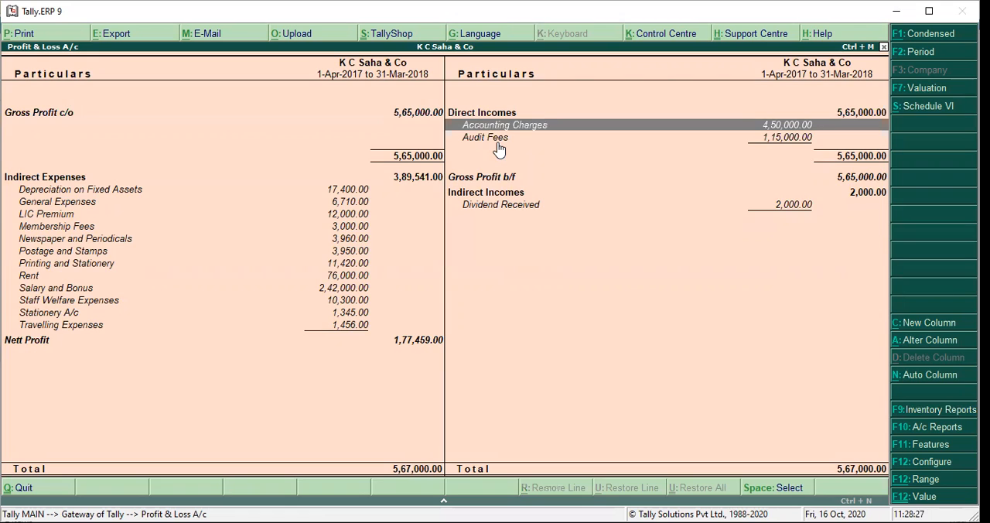
pyautogui.press('Return')
pyautogui.press('Return')
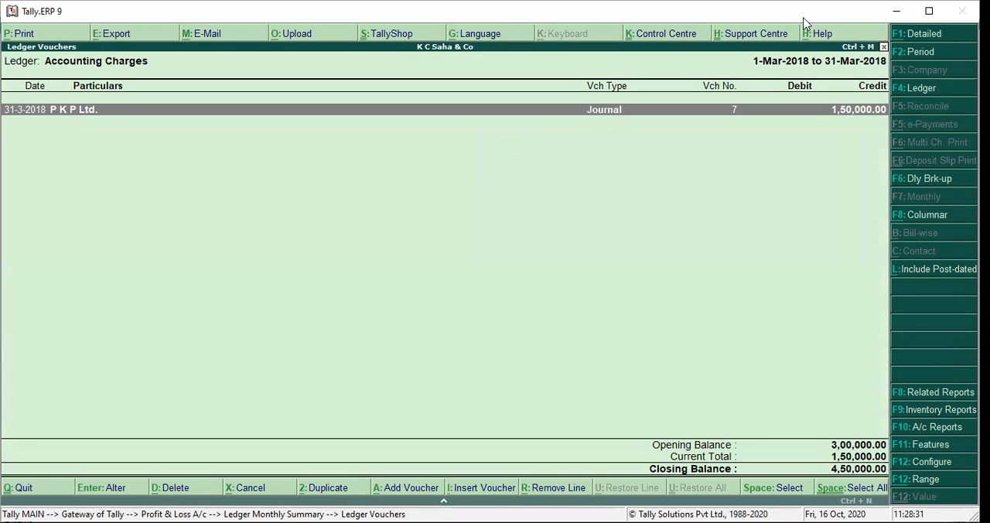
pyautogui.click(918, 54)
pyautogui.write('1-4-2017')
pyautogui.press('Return')
pyautogui.press('Return')
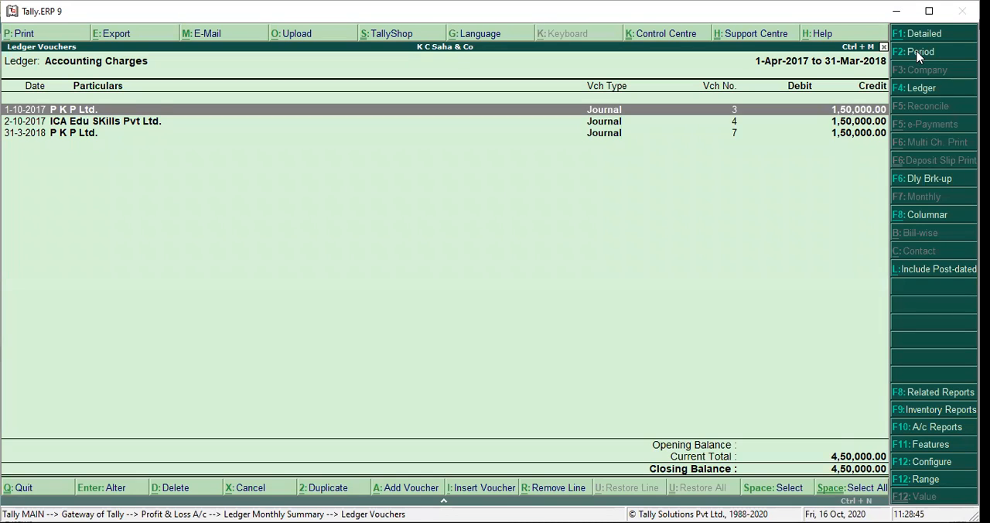
# - Open the 2-10-2017 ICA Edu SKills Pvt Ltd. journal to examine its entries and narration, and quit without changes
pyautogui.press('Down')
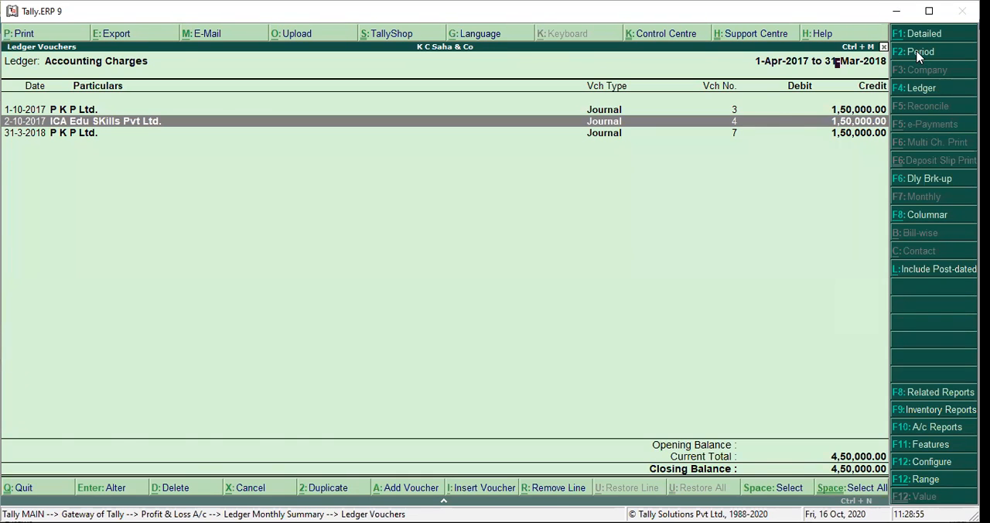
pyautogui.press('Return')
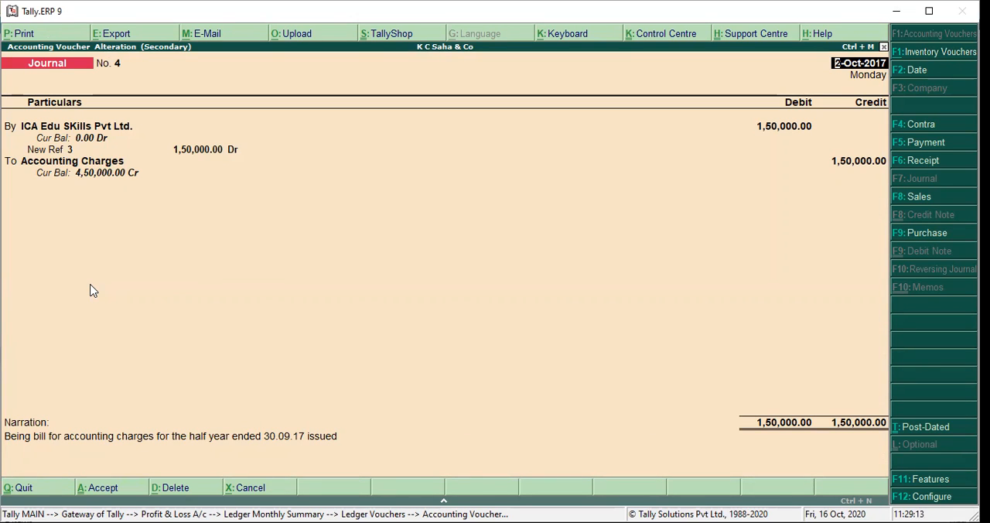
pyautogui.press('Escape')
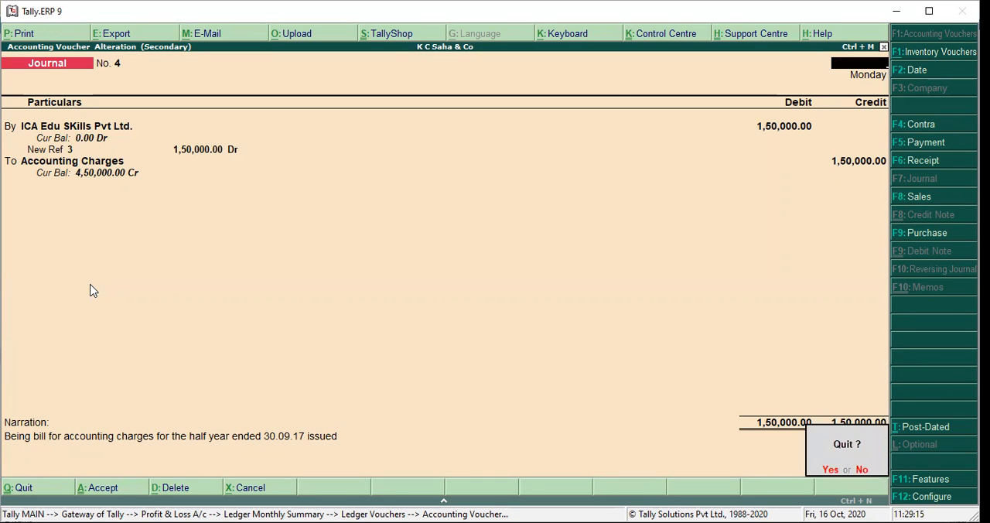
pyautogui.press('y')
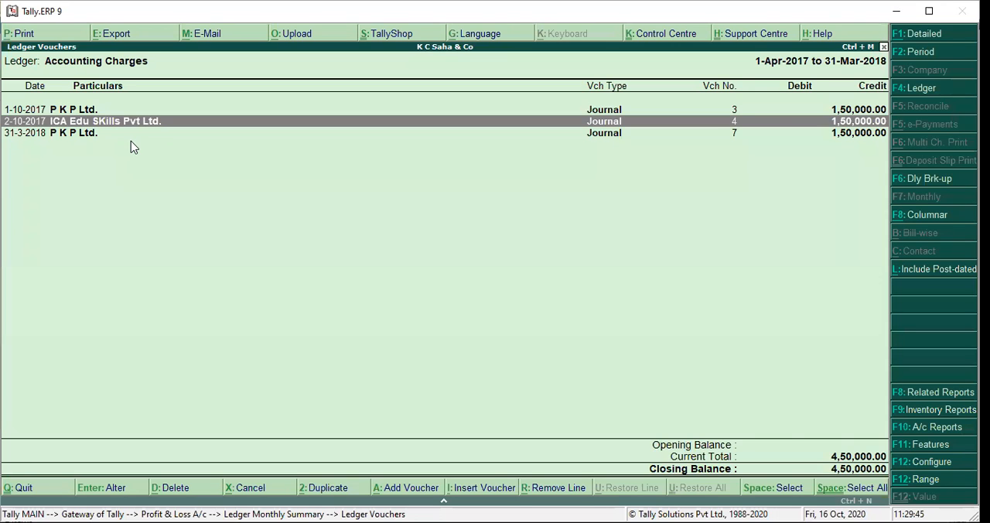
# - Duplicate the 2-10-2017 ICA Edu SKills Pvt Ltd. journal and set the copy's voucher date to 31-3-2018
pyautogui.hotkey('alt', '2')
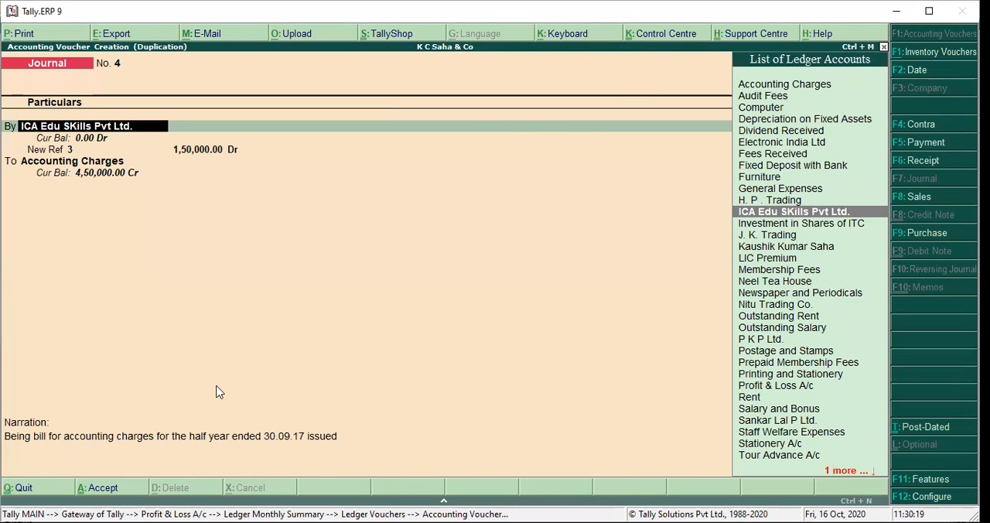
pyautogui.press('Return')
pyautogui.press('Return')
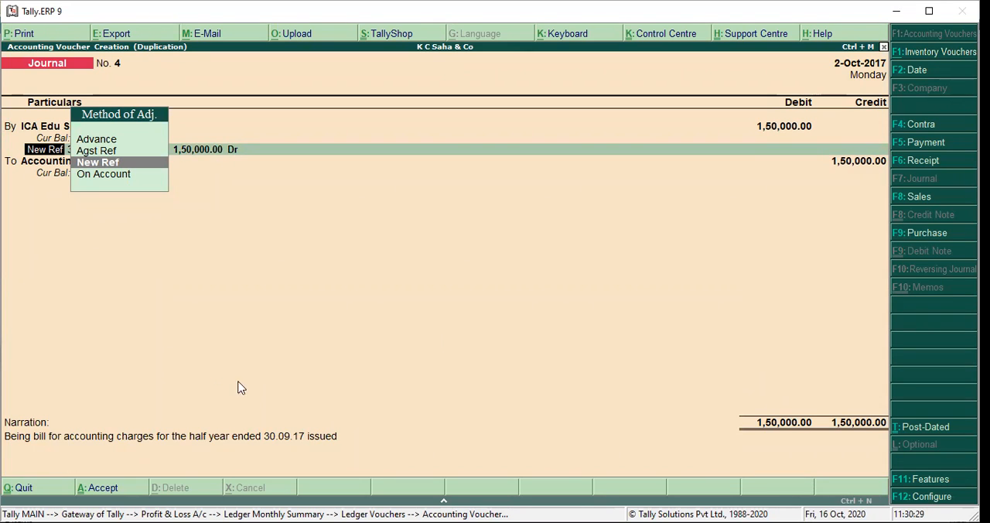
pyautogui.click(920, 75)
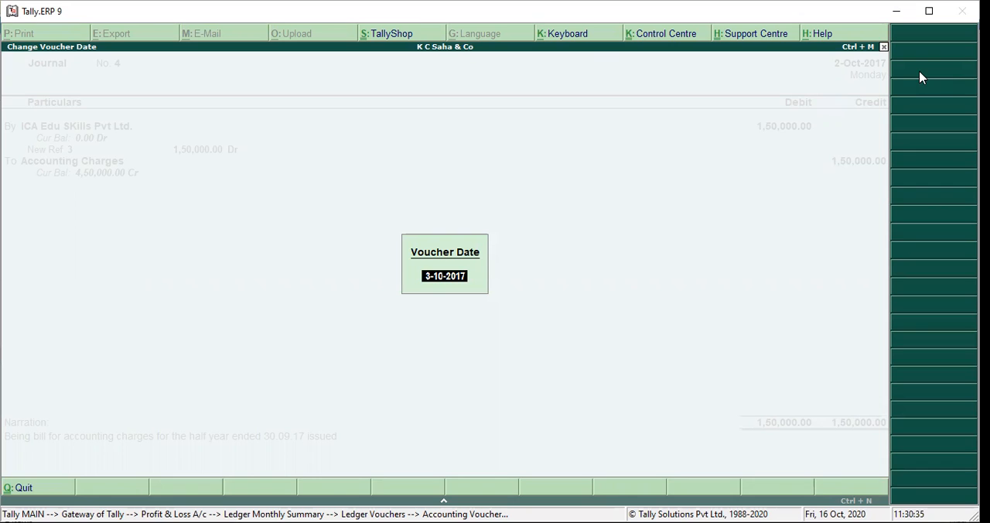
pyautogui.press('BackSpace')
pyautogui.write('31-3')
pyautogui.press('Return')
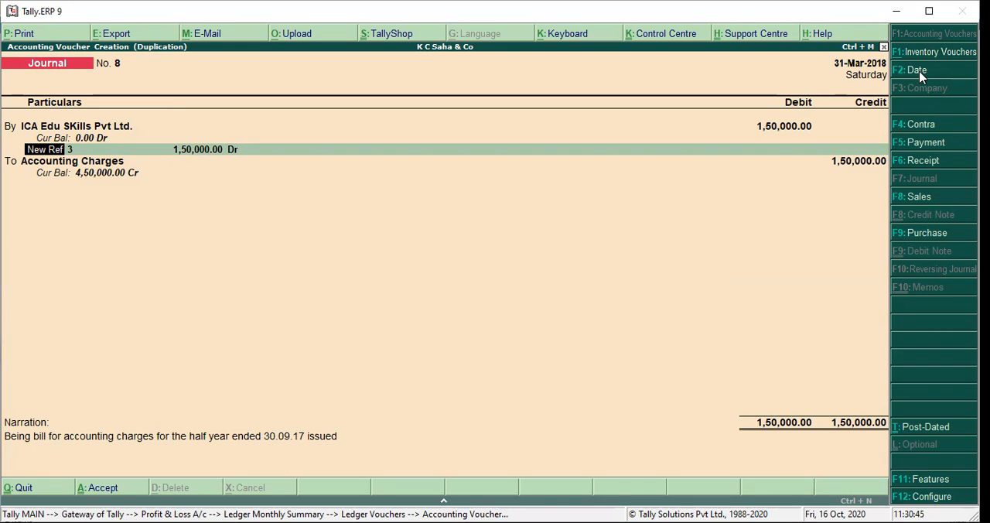
# - Keep New Ref 3 for 1,50,000.00 and the Accounting Charges credit in the duplicated journal, and go to its narration
pyautogui.press('Return')
pyautogui.press('Return')
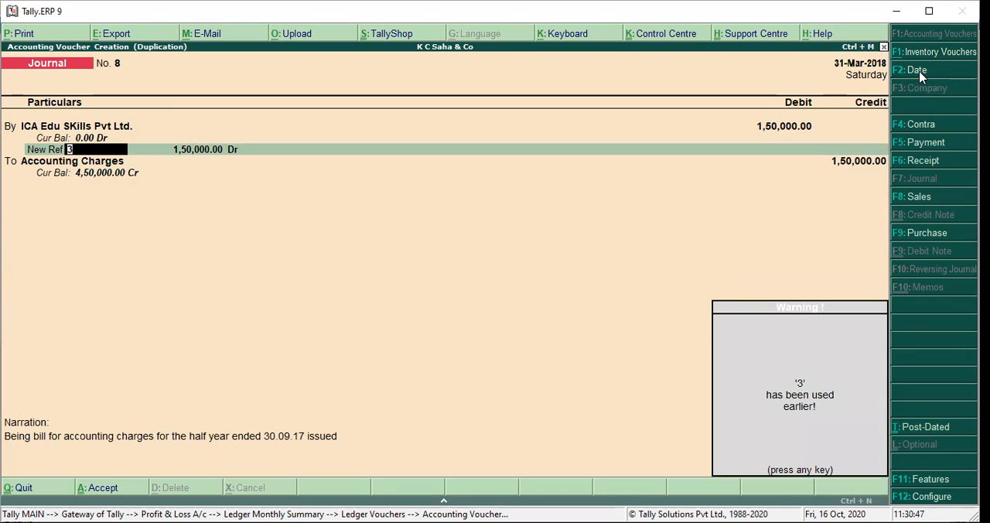
pyautogui.press('Return')
pyautogui.press('Return')
pyautogui.press('Return')
pyautogui.press('Return')
pyautogui.press('Return')
pyautogui.press('Return')
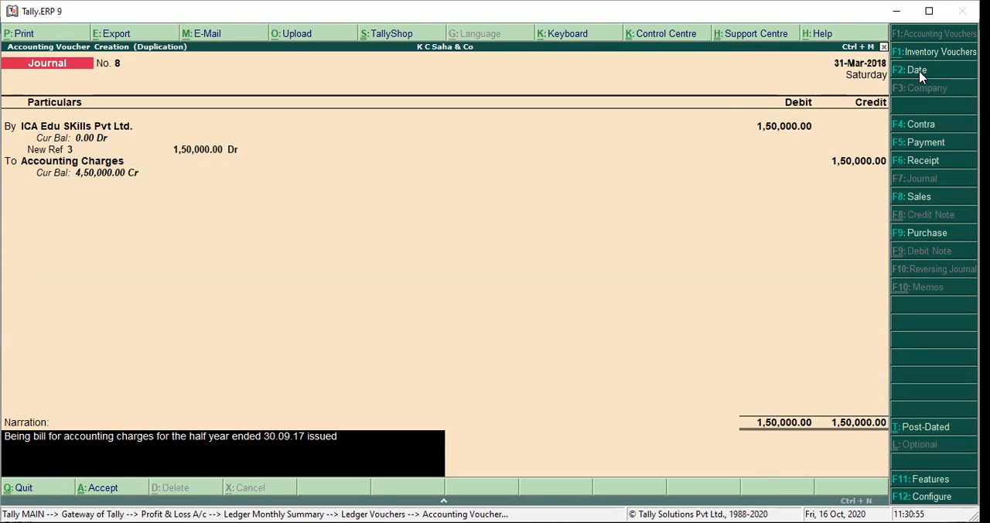
# - Change the journal's narration to "Being bill for accounting charges for the next half year i.e 1st oct to 31st march"
pyautogui.press('BackSpace')
pyautogui.press('BackSpace')
pyautogui.press('BackSpace')
pyautogui.press('BackSpace')
pyautogui.press('BackSpace')
pyautogui.press('BackSpace')
pyautogui.press('BackSpace')
pyautogui.press('BackSpace')
pyautogui.press('BackSpace')
pyautogui.press('BackSpace')
pyautogui.press('BackSpace')
pyautogui.press('BackSpace')
pyautogui.press('BackSpace')
pyautogui.press('BackSpace')
pyautogui.press('BackSpace')
pyautogui.press('BackSpace')
pyautogui.press('BackSpace')
pyautogui.press('BackSpace')
pyautogui.press('BackSpace')
pyautogui.press('BackSpace')
pyautogui.press('BackSpace')
pyautogui.press('BackSpace')
pyautogui.press('BackSpace')
pyautogui.press('BackSpace')
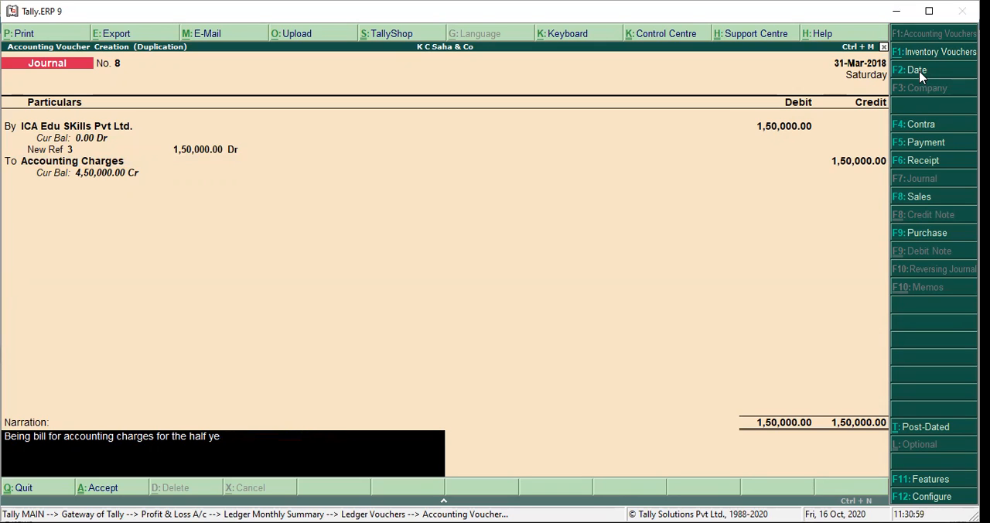
pyautogui.press('BackSpace')
pyautogui.press('BackSpace')
pyautogui.press('BackSpace')
pyautogui.press('BackSpace')
pyautogui.write('next half year i.e ')
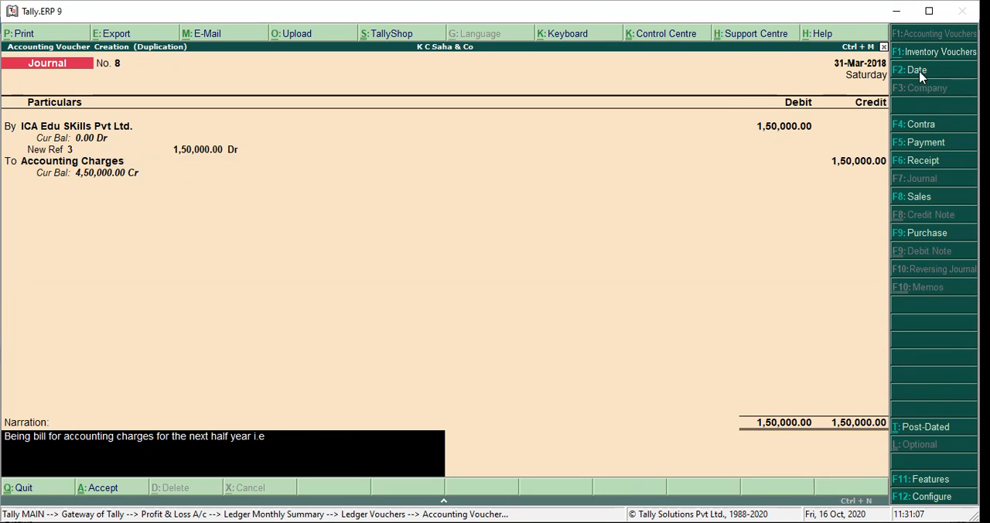
pyautogui.write('1st oct to 31st march')
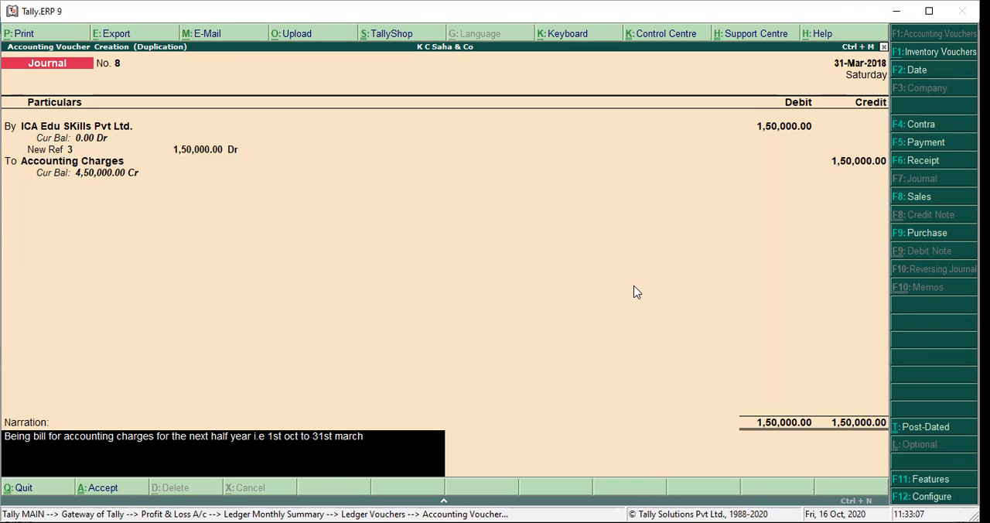
# - Accept the duplicated ICA Edu SKills Pvt Ltd. journal and return to the Profit & Loss account
pyautogui.press('Return')
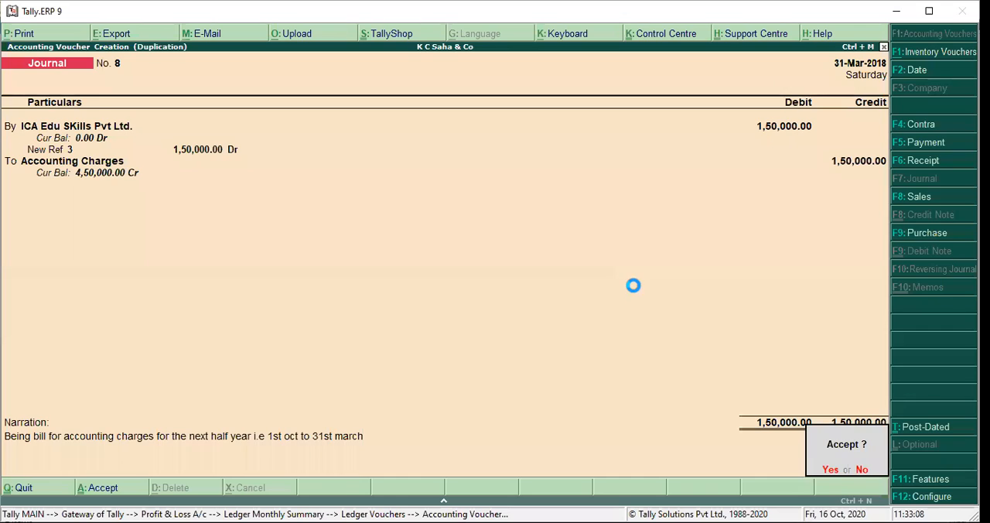
pyautogui.press('Return')
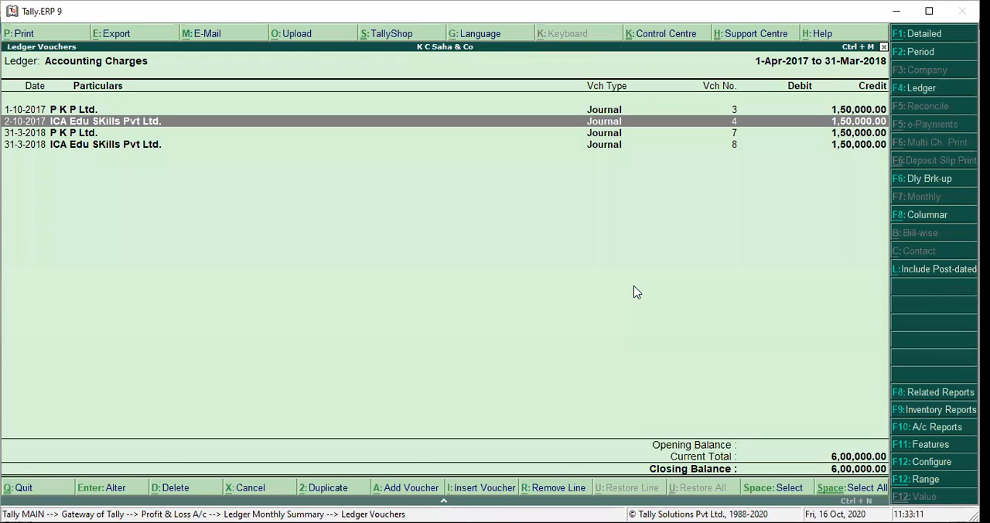
pyautogui.press('Escape')
pyautogui.press('Escape')
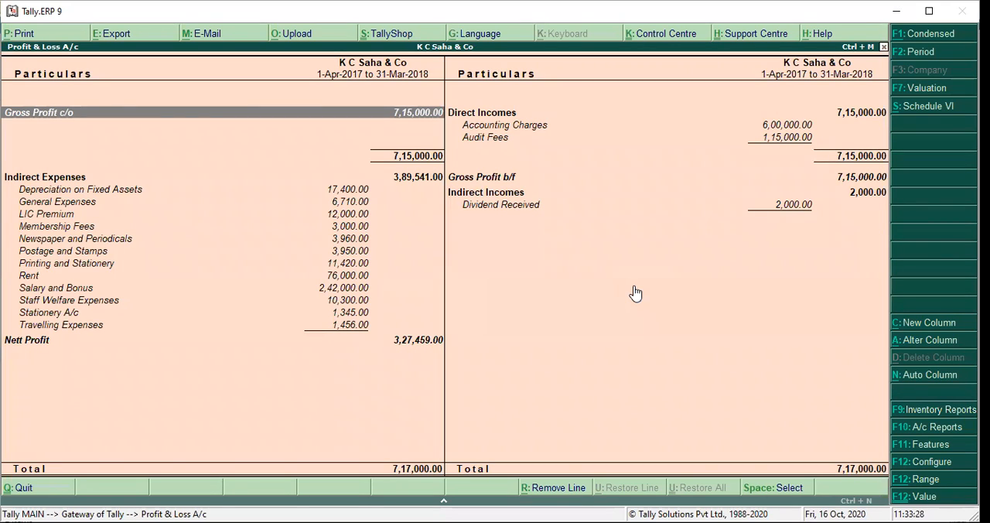
# - Examine the monthly summary of Accounting Charges under Direct Incomes, and return to the Profit & Loss account with Audit Fees selected
pyautogui.hotkey('alt', 'Tab')
pyautogui.click(604, 89)
pyautogui.press('Down')
pyautogui.press('Right')
pyautogui.press('Up')
pyautogui.press('Up')
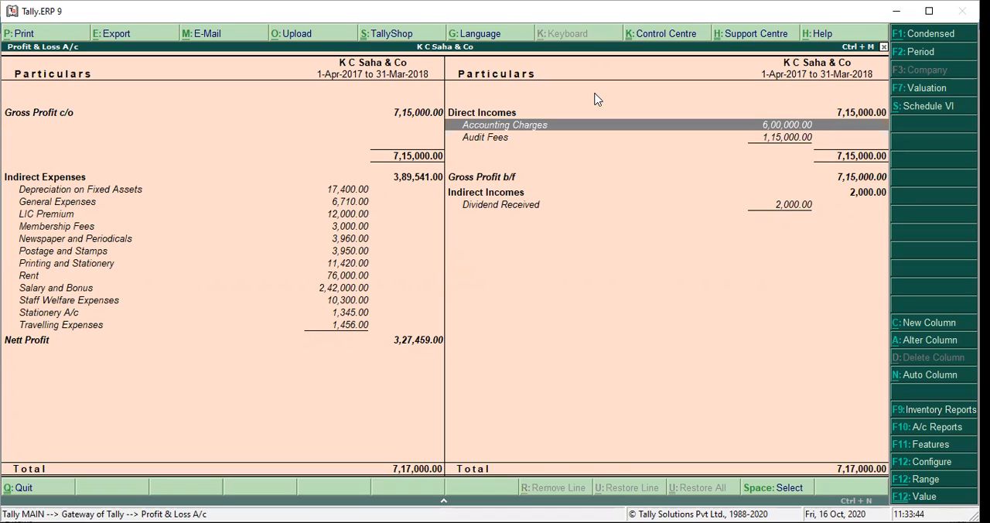
pyautogui.press('Return')
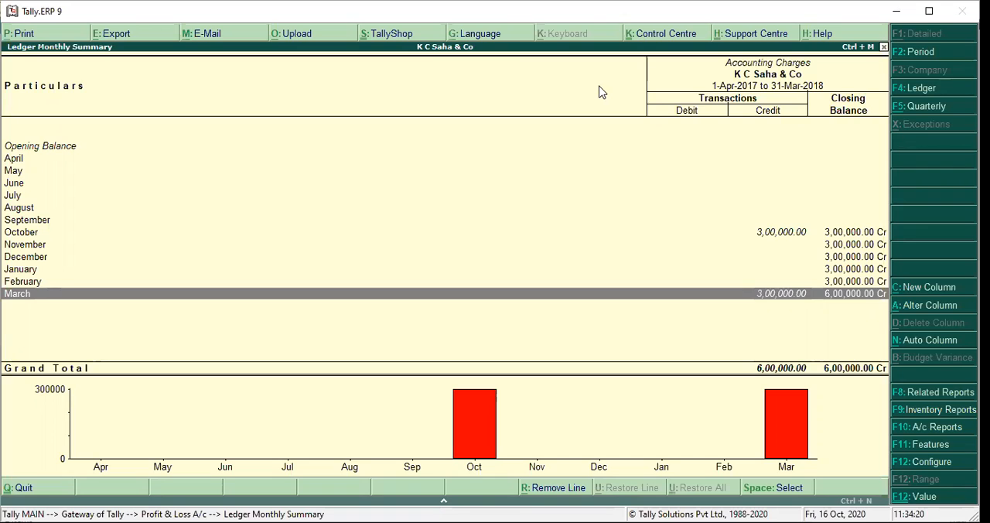
pyautogui.press('Escape')
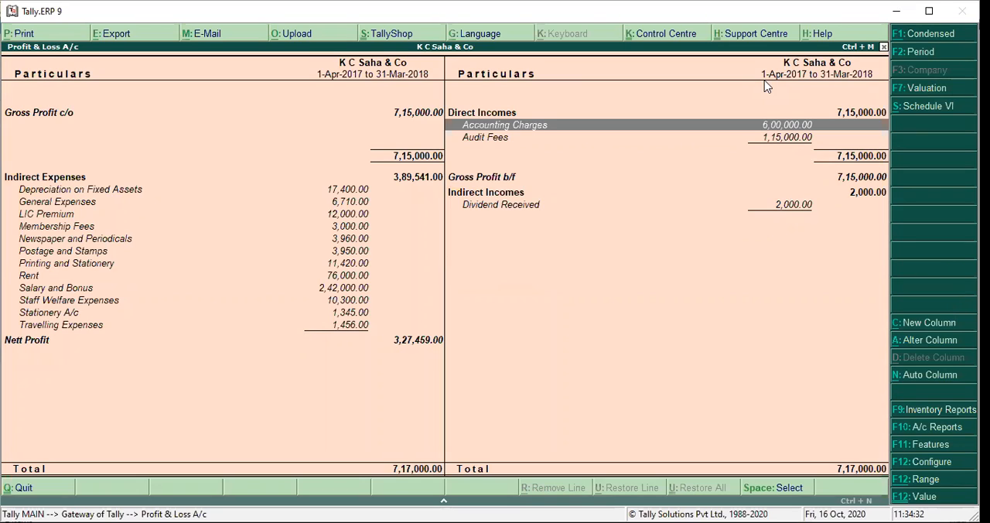
pyautogui.press('Down')
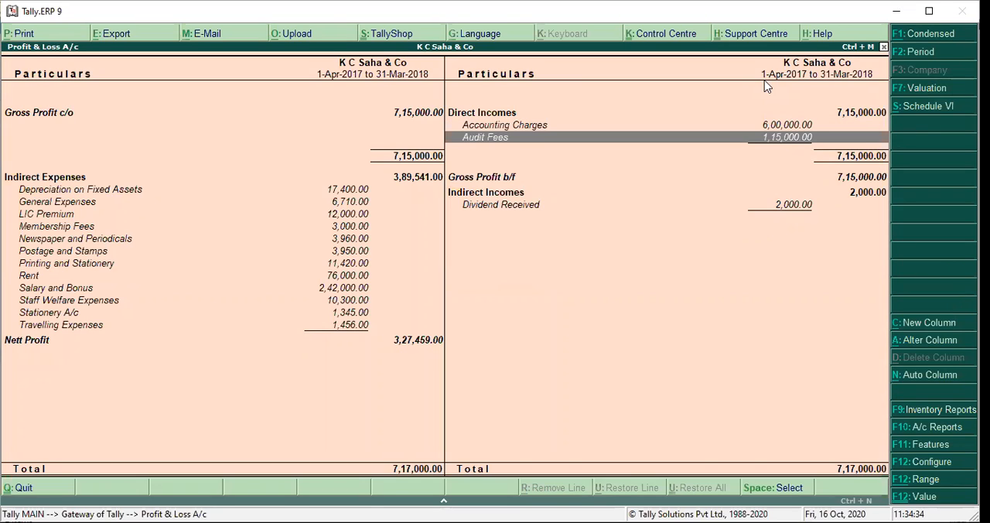